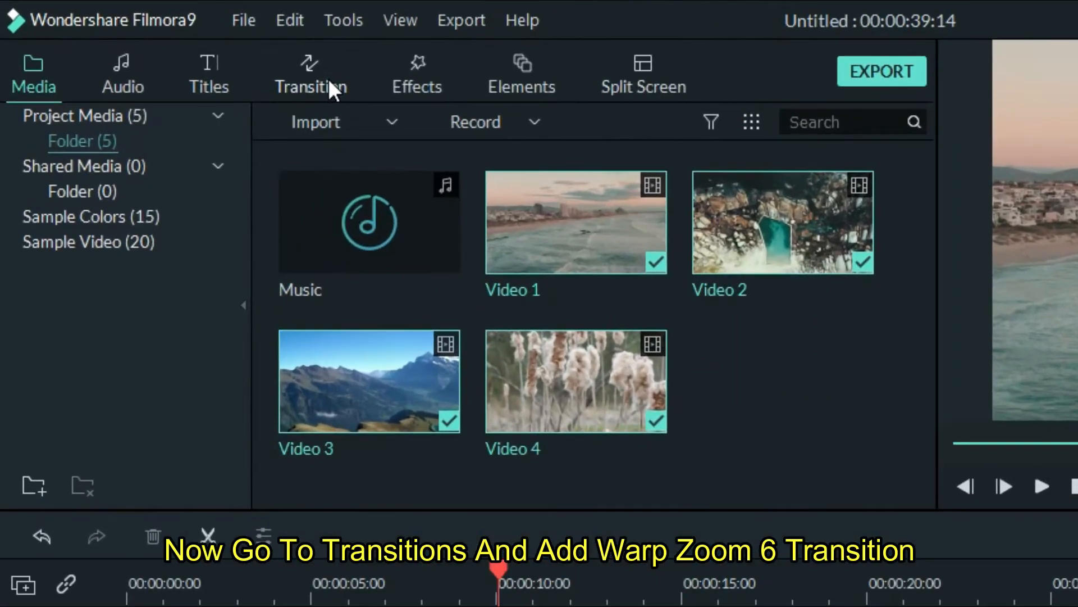
# - Add the Warp Zoom 6 transition to the three cuts between Video 1, Video 2, Video 3 and Video 4
pyautogui.click(204, 47)
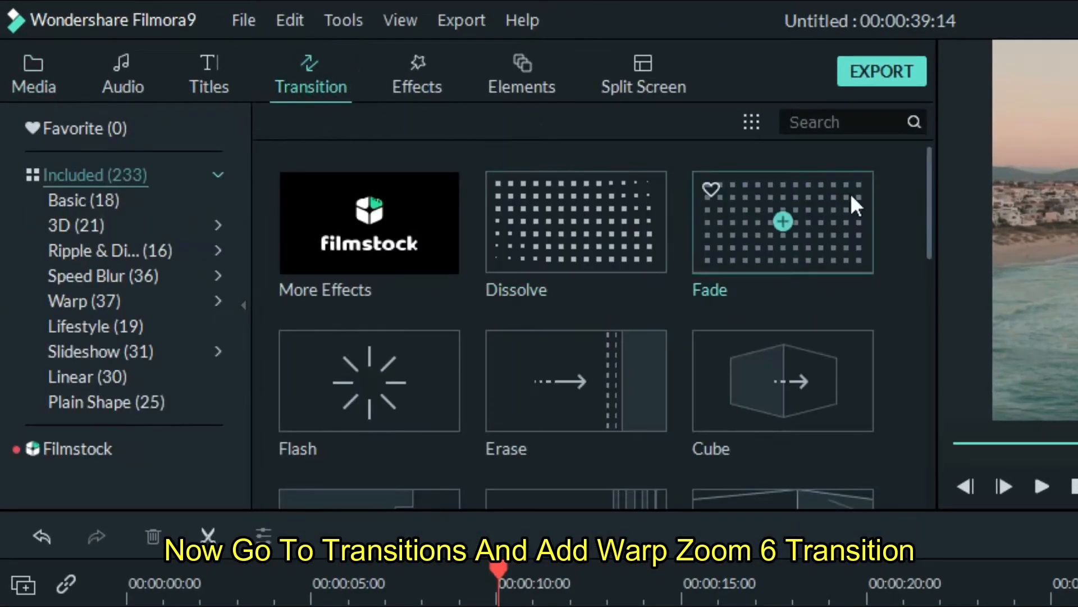
pyautogui.moveTo(929, 175); pyautogui.dragTo(947, 339)
pyautogui.moveTo(837, 390); pyautogui.dragTo(375, 434)
pyautogui.moveTo(830, 370); pyautogui.dragTo(720, 443)
pyautogui.moveTo(667, 165); pyautogui.dragTo(1033, 440)
# - Set the duration of the Warp Zoom 6 transition to 00:00:01:15 and apply it to all transitions
pyautogui.doubleClick(381, 451)
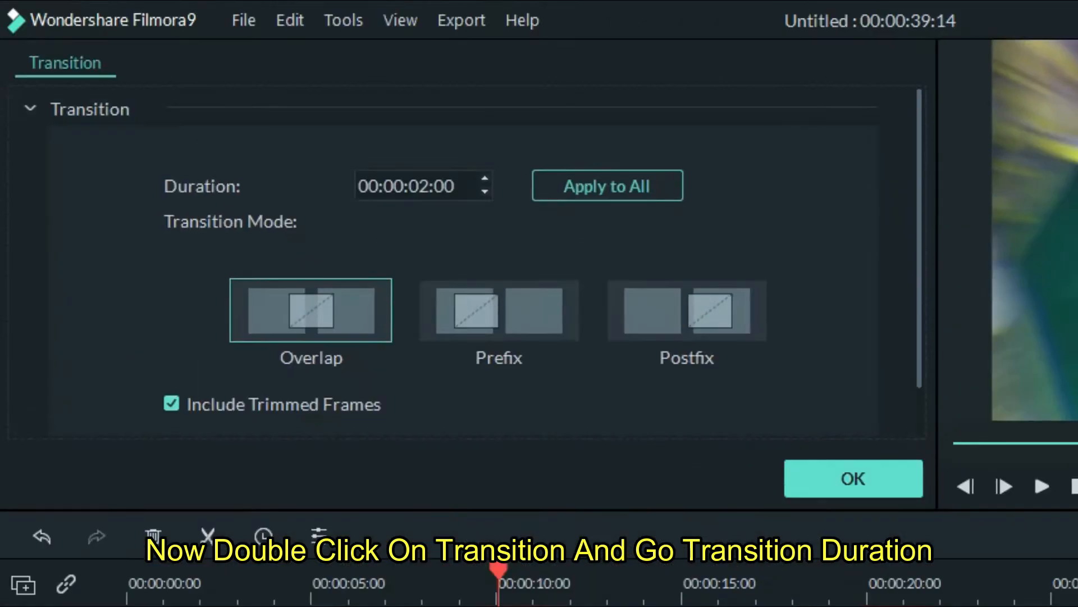
pyautogui.click(487, 193)
pyautogui.click(486, 193)
pyautogui.click(486, 193)
pyautogui.click(485, 193)
pyautogui.click(485, 193)
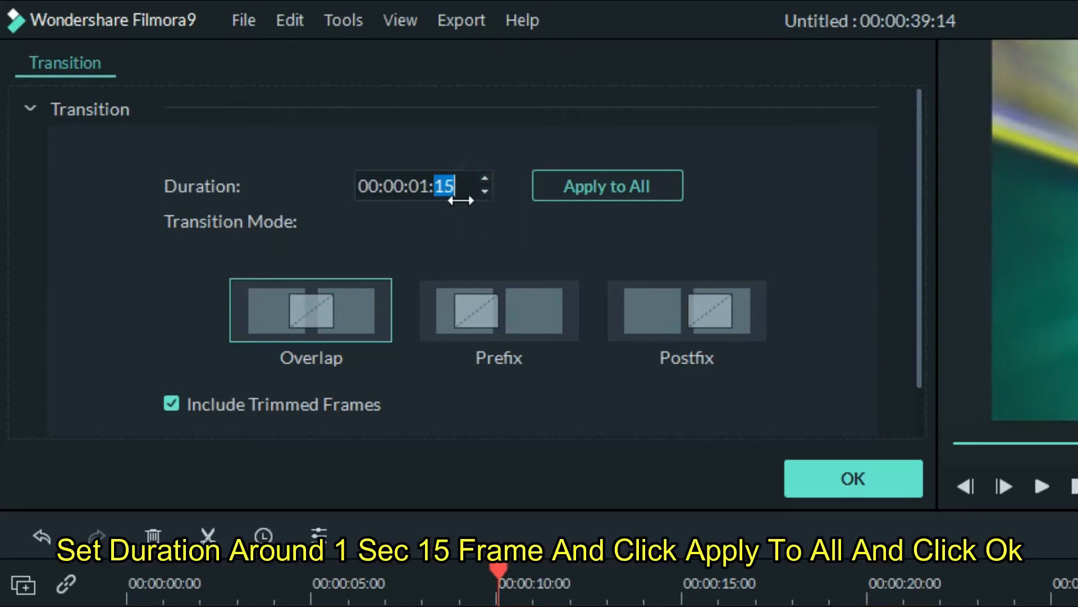
pyautogui.click(585, 183)
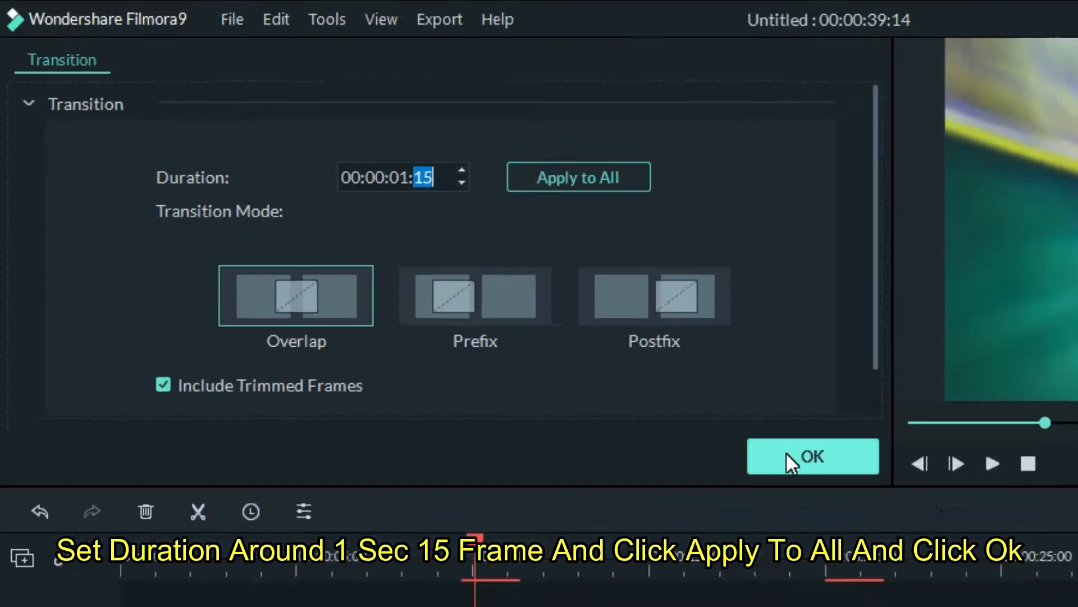
pyautogui.click(788, 455)
# - Add the Fade transition at the start of Video 1 and at the end of Video 4
pyautogui.moveTo(475, 544); pyautogui.dragTo(0, 429)
pyautogui.scroll(1, 582, 220)
pyautogui.scroll(5, 584, 225)
pyautogui.moveTo(514, 148); pyautogui.dragTo(99, 470)
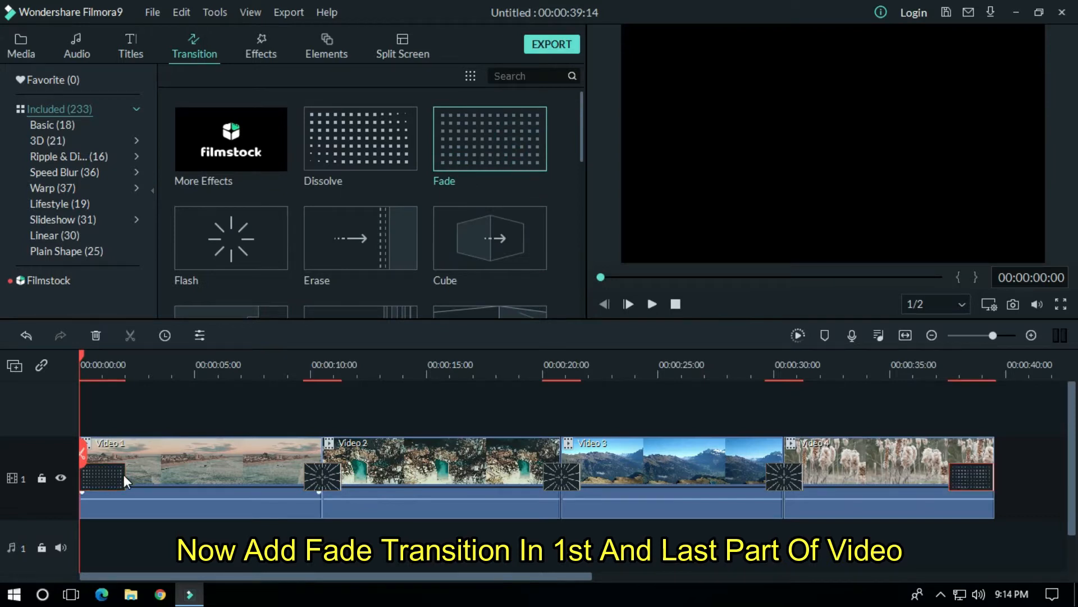
# - Shorten the opening Fade on Video 1, and shorten the closing Fade on Video 4 to about 00:00:01:07
pyautogui.moveTo(125, 480); pyautogui.dragTo(106, 481)
pyautogui.doubleClick(950, 478)
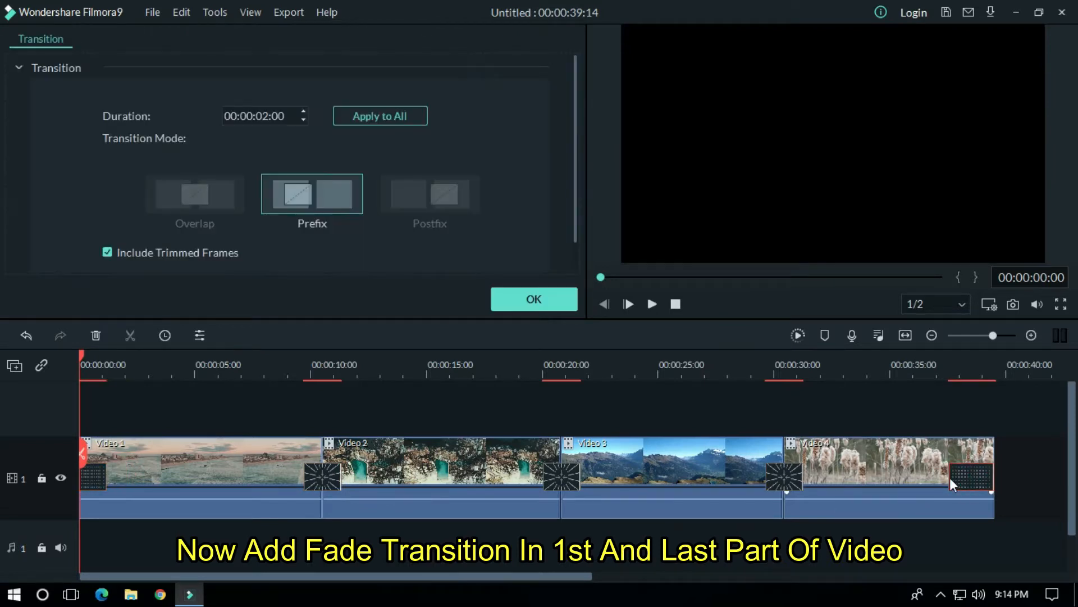
pyautogui.click(939, 371)
pyautogui.moveTo(950, 477); pyautogui.dragTo(966, 478)
pyautogui.click(676, 304)
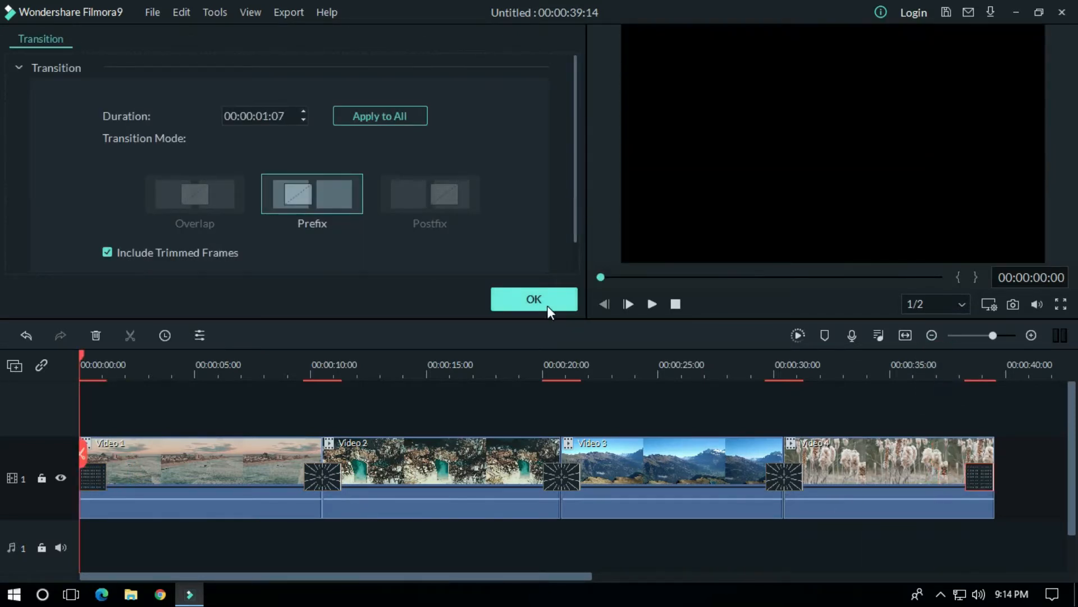
pyautogui.click(528, 303)
# - Add the Default Title on the track above Video 1, starting at the playhead near the clip's beginning
pyautogui.click(133, 368)
pyautogui.click(132, 49)
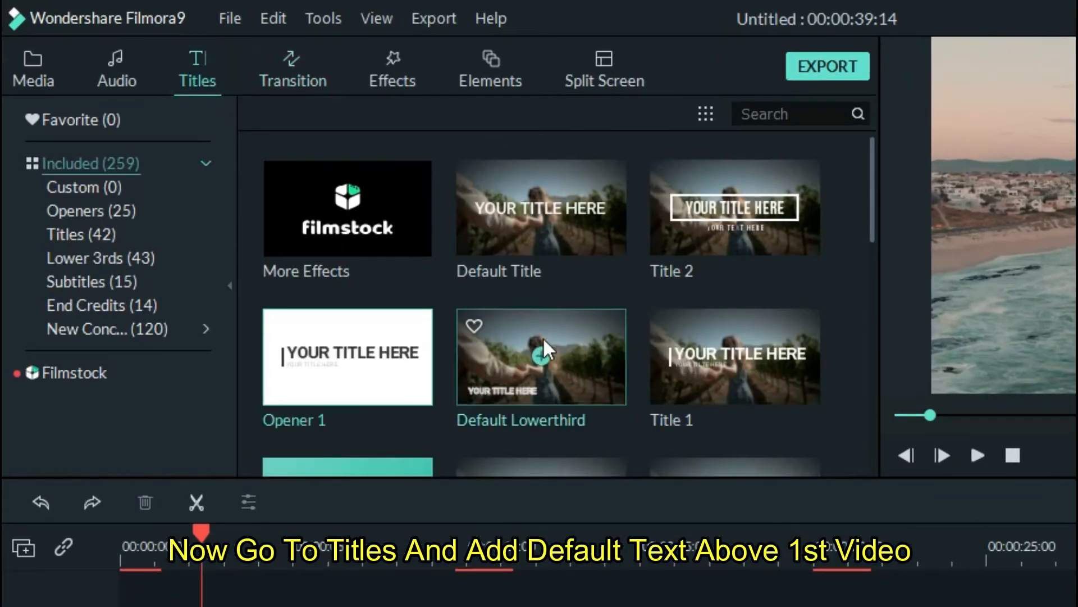
pyautogui.moveTo(584, 240); pyautogui.dragTo(220, 606)
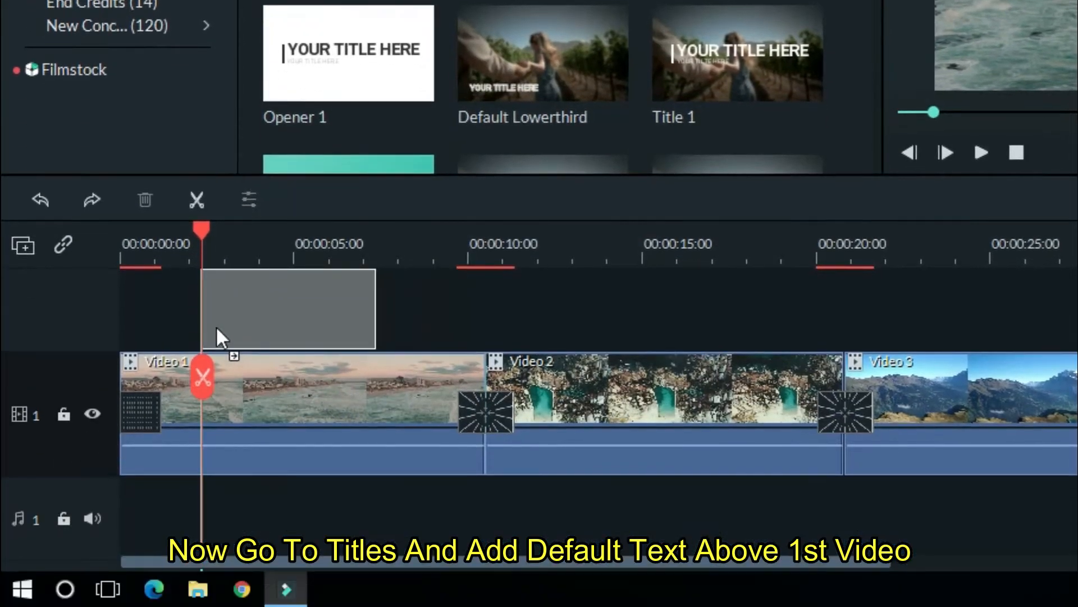
pyautogui.moveTo(187, 329); pyautogui.dragTo(202, 337)
# - Move the title clip earlier to about 00:00:01:11 and extend its length to about 00:00:08:02
pyautogui.moveTo(205, 232); pyautogui.dragTo(169, 234)
pyautogui.moveTo(225, 382); pyautogui.dragTo(192, 382)
pyautogui.moveTo(342, 393); pyautogui.dragTo(449, 397)
# - Open the title in the Advanced Text Edit window and set its font to Valken Regular
pyautogui.doubleClick(362, 393)
pyautogui.click(449, 450)
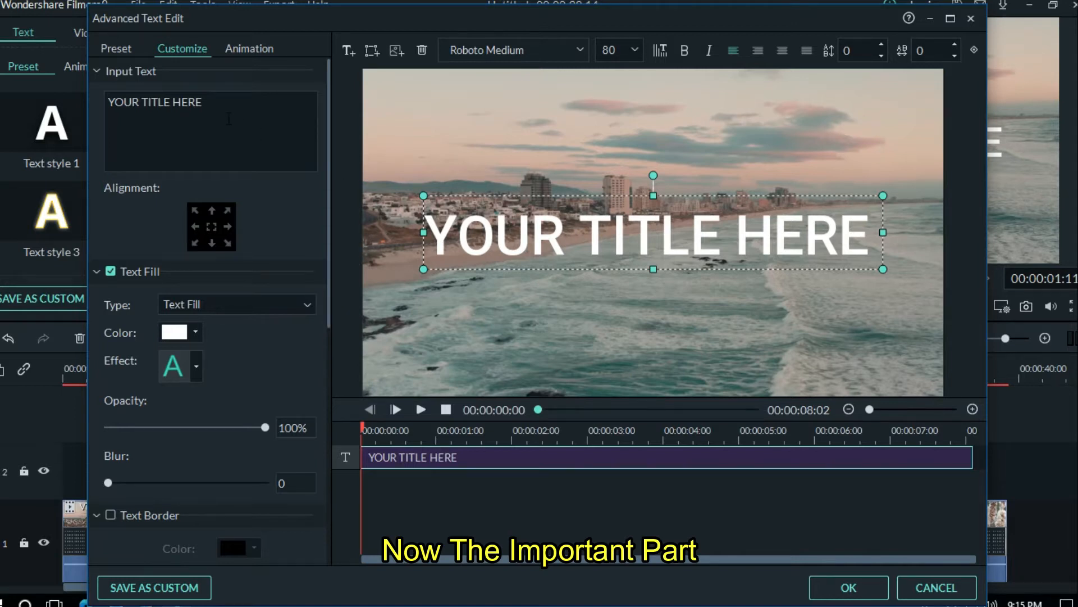
pyautogui.click(517, 50)
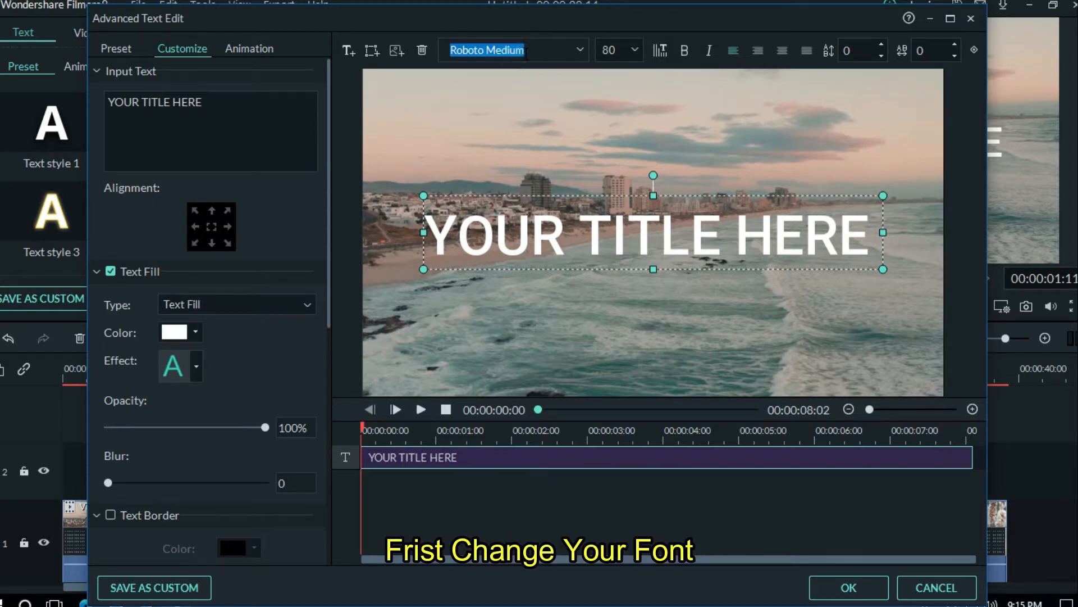
pyautogui.write('Valken Regular')
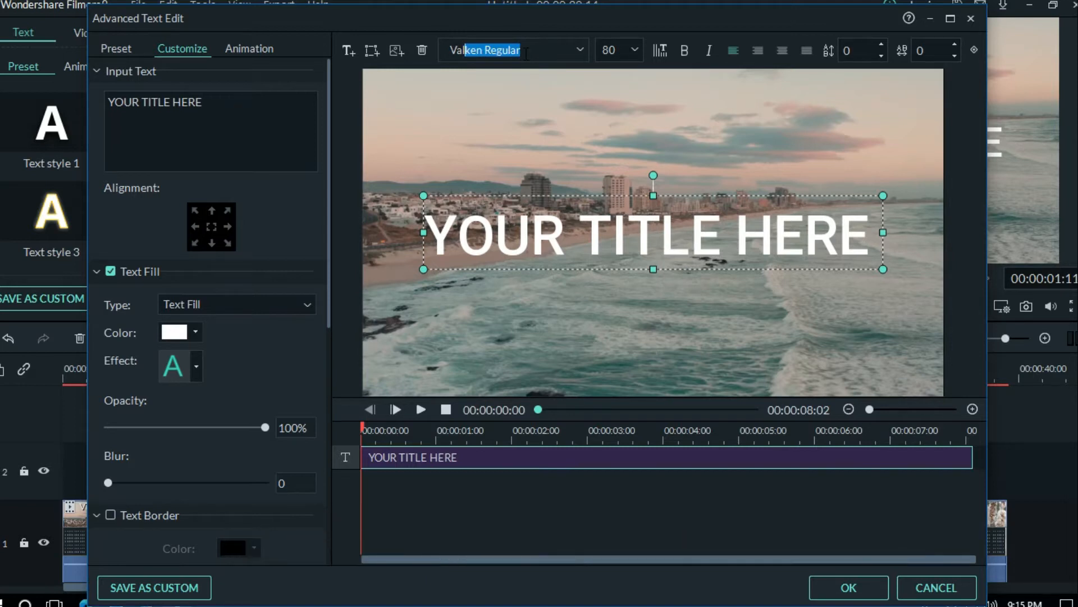
pyautogui.press('Return')
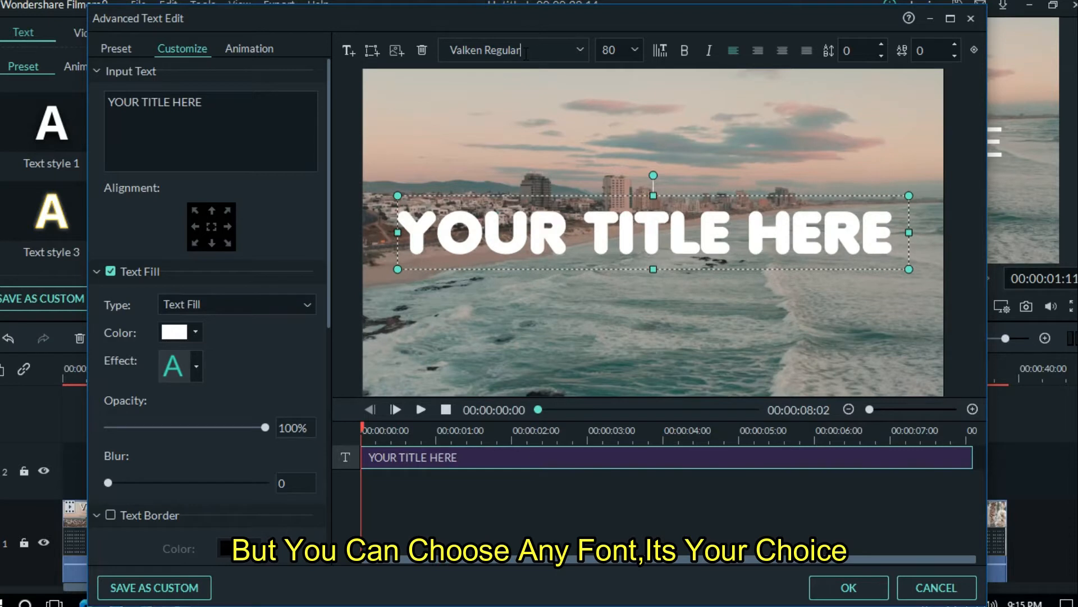
# - Replace the placeholder title text with ESCAPE and set its font size to 130
pyautogui.moveTo(235, 104); pyautogui.dragTo(98, 100)
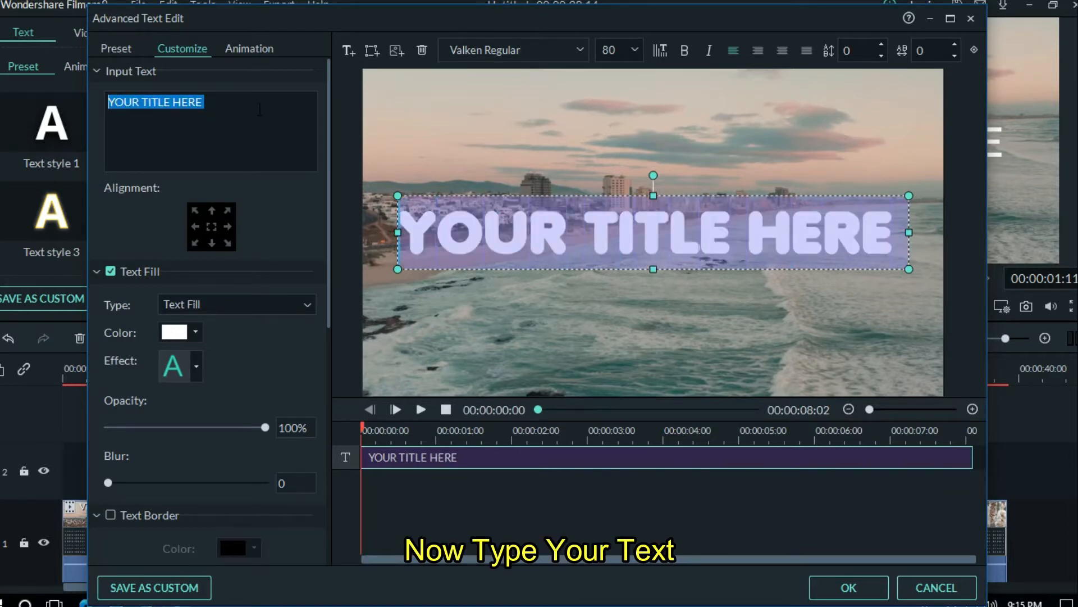
pyautogui.write('ESCAPE')
pyautogui.click(613, 50)
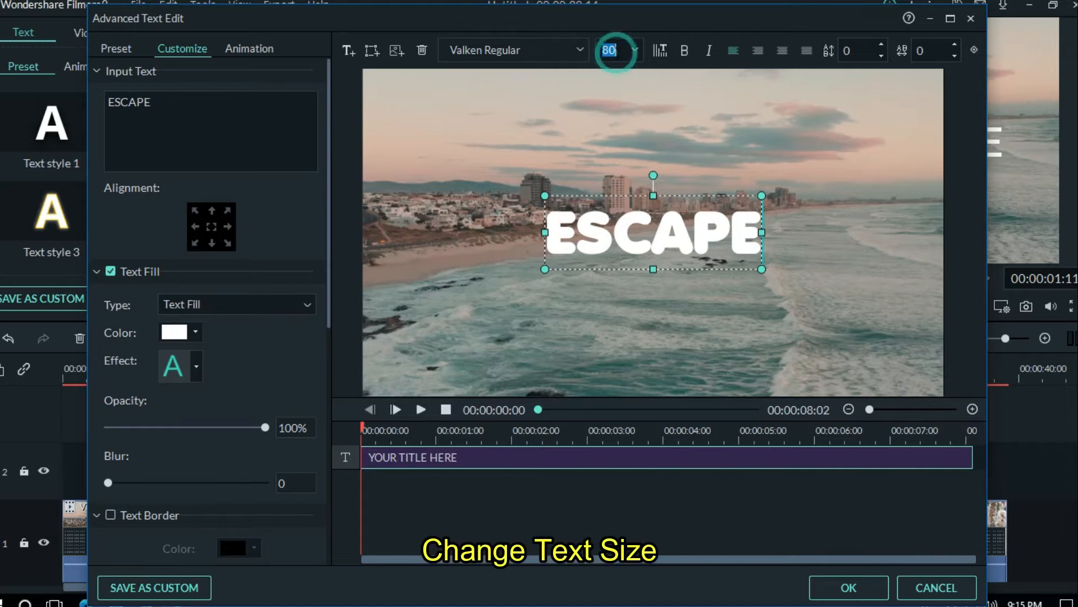
pyautogui.write('11')
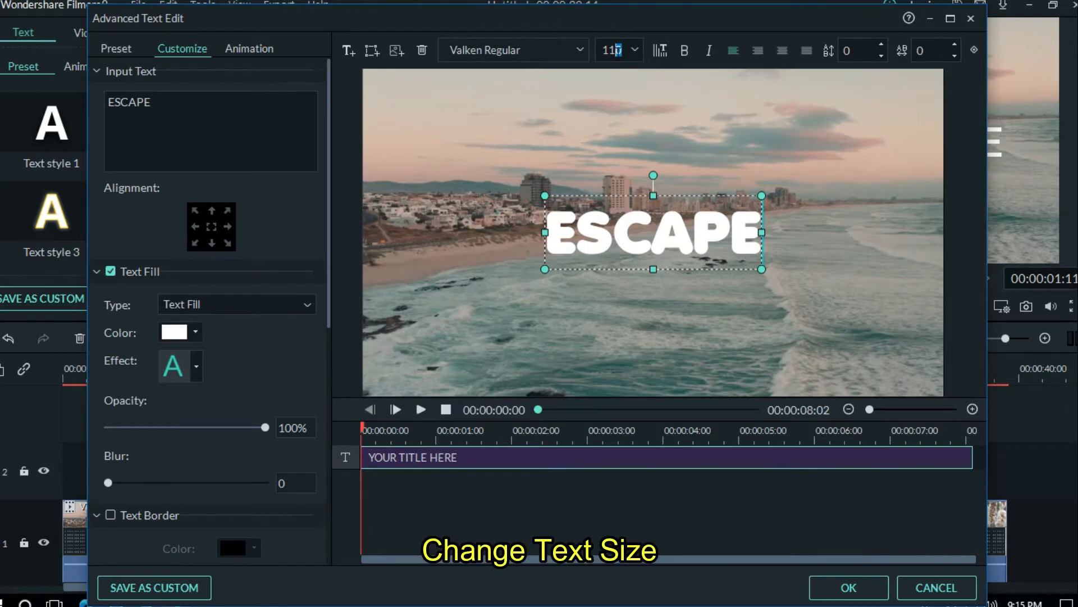
pyautogui.write('0')
pyautogui.press('Return')
pyautogui.moveTo(623, 51); pyautogui.dragTo(595, 55)
pyautogui.write('120')
pyautogui.press('Return')
pyautogui.doubleClick(622, 42)
pyautogui.write('130')
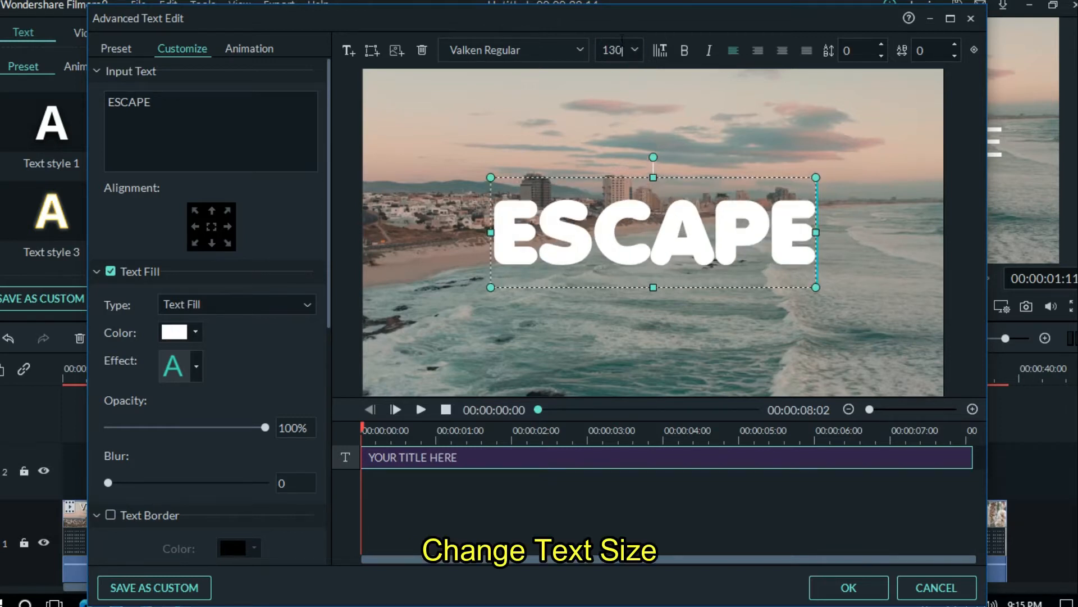
pyautogui.press('Return')
# - Set the ESCAPE text fill to bright green (#00ff00) and apply the translucent fill effect with blur 3
pyautogui.moveTo(331, 230); pyautogui.dragTo(323, 276)
pyautogui.click(196, 239)
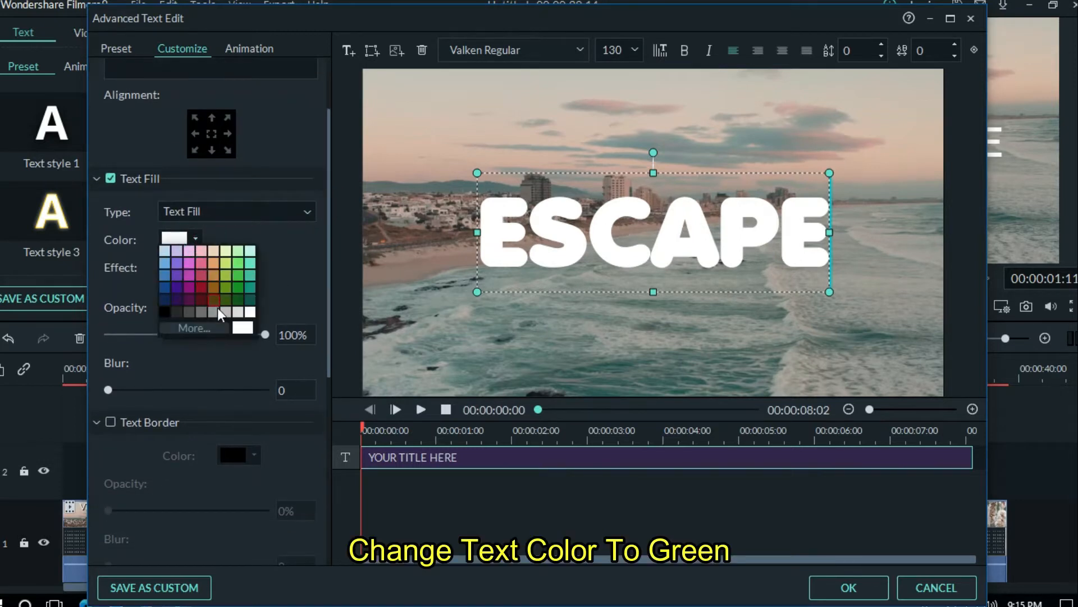
pyautogui.click(194, 328)
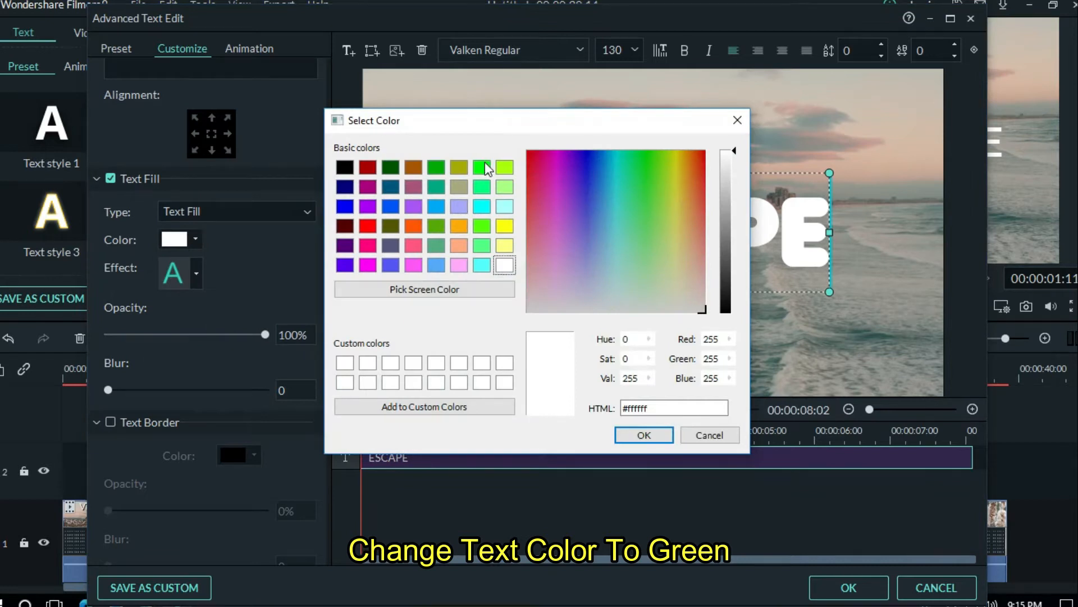
pyautogui.click(485, 169)
pyautogui.click(645, 435)
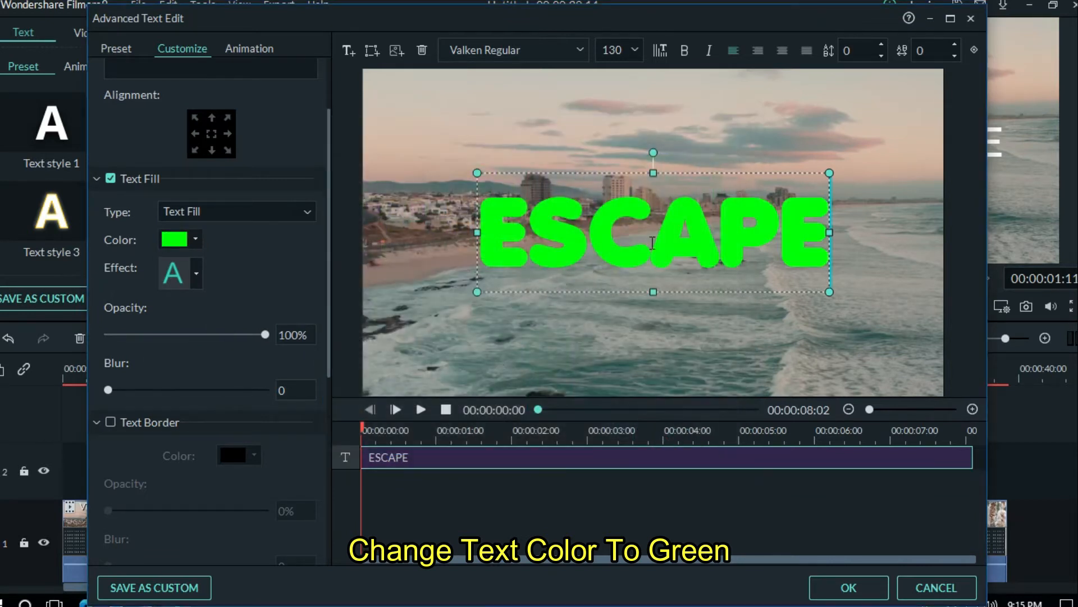
pyautogui.click(192, 277)
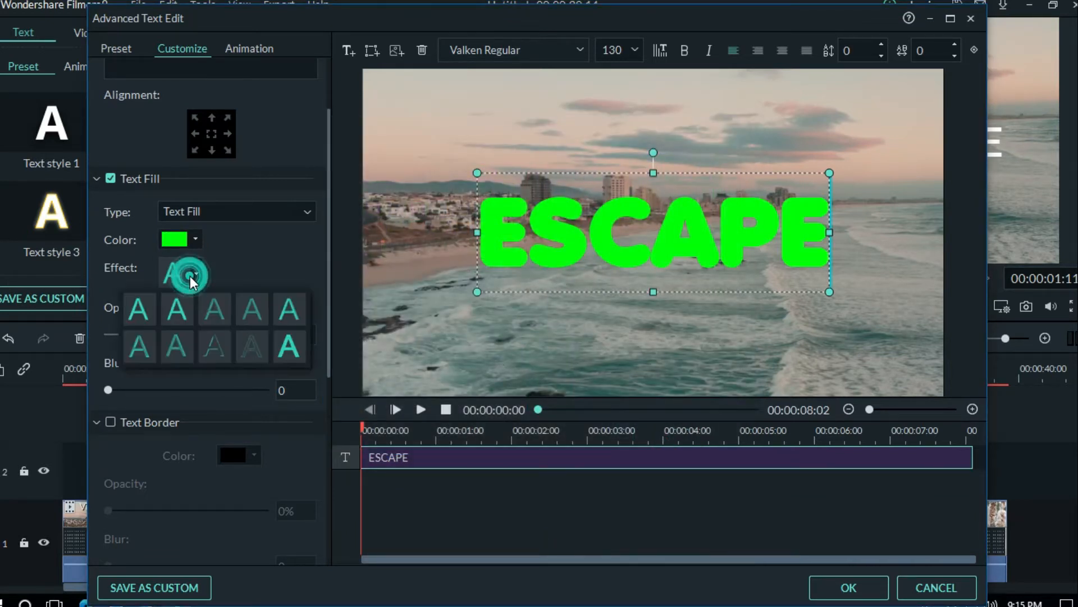
pyautogui.click(252, 316)
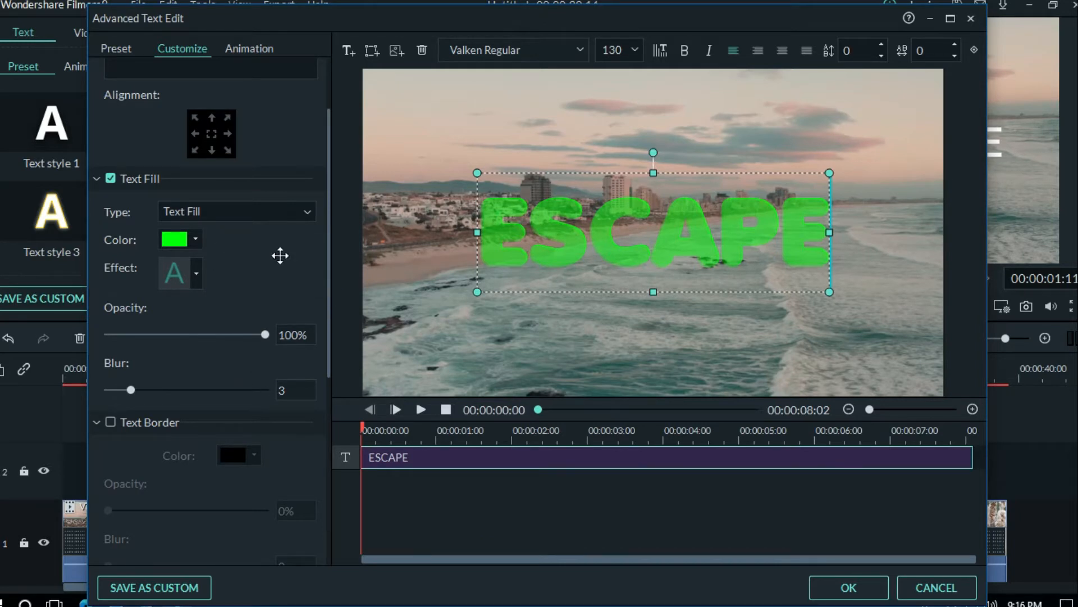
# - Enable the text border on ESCAPE, coloring it black with a size of 9
pyautogui.moveTo(332, 250); pyautogui.dragTo(331, 371)
pyautogui.click(111, 186)
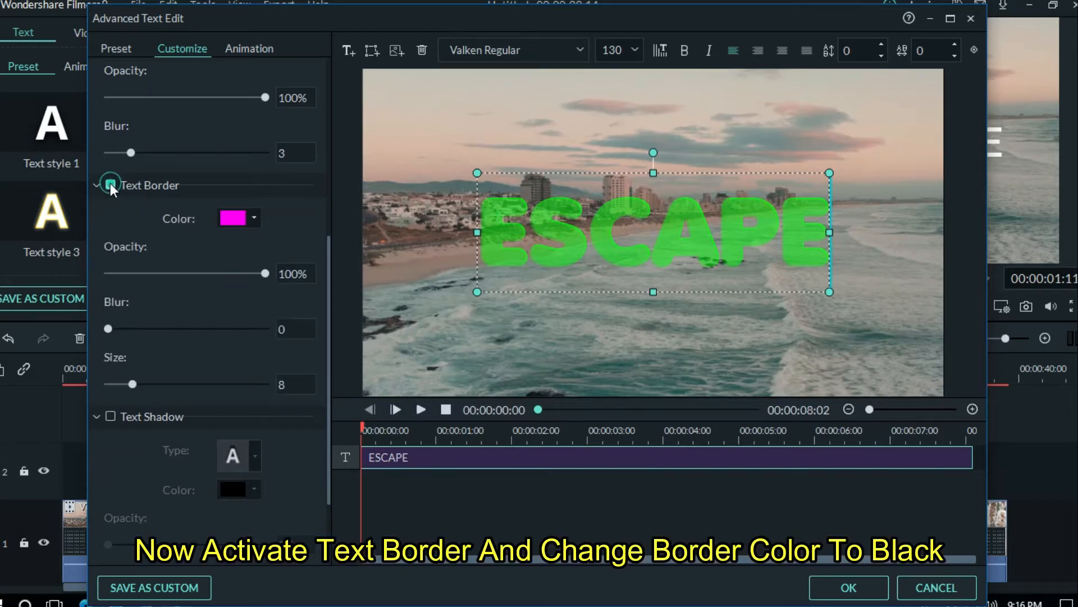
pyautogui.click(256, 218)
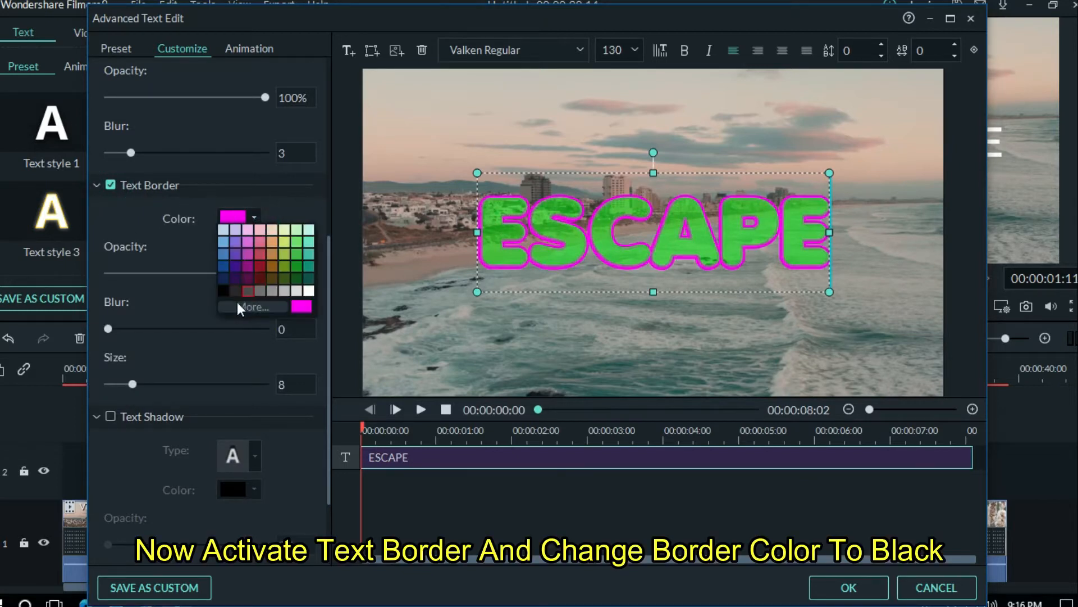
pyautogui.click(224, 291)
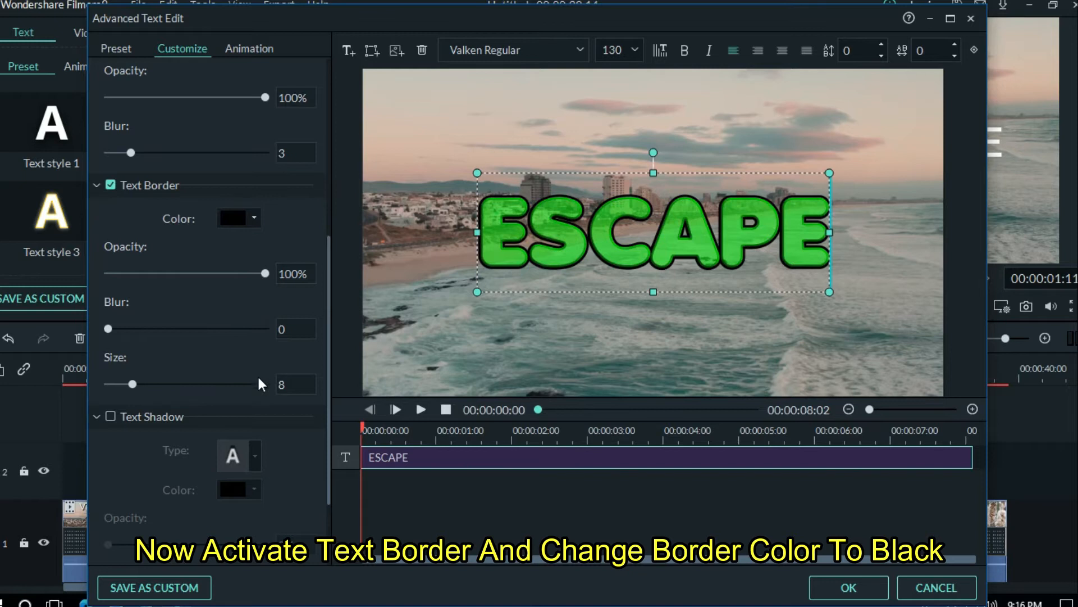
pyautogui.doubleClick(282, 384)
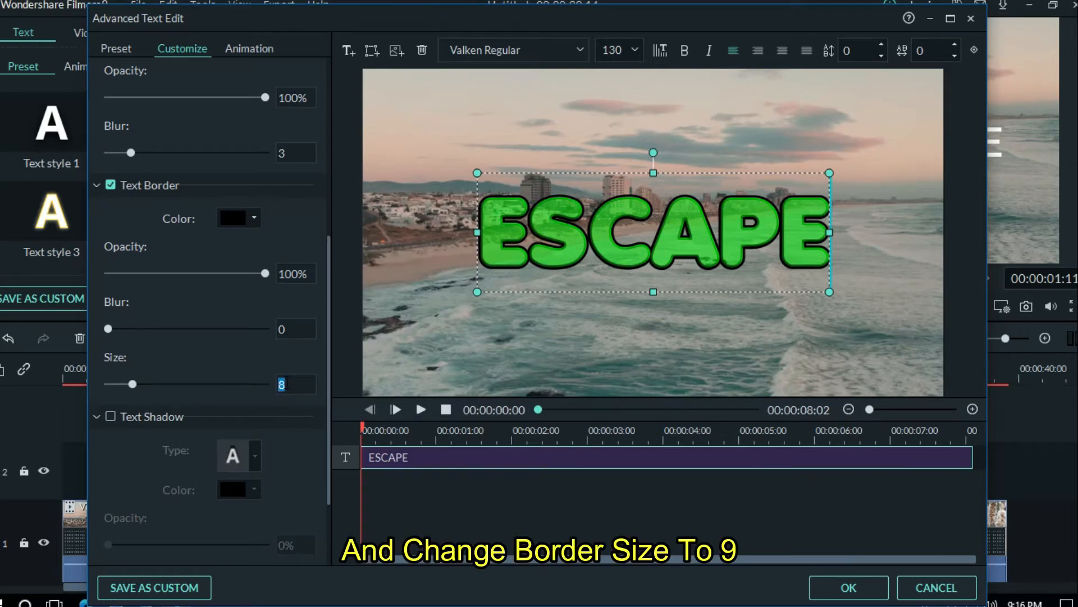
pyautogui.click(265, 371)
pyautogui.scroll(-3, 331, 327)
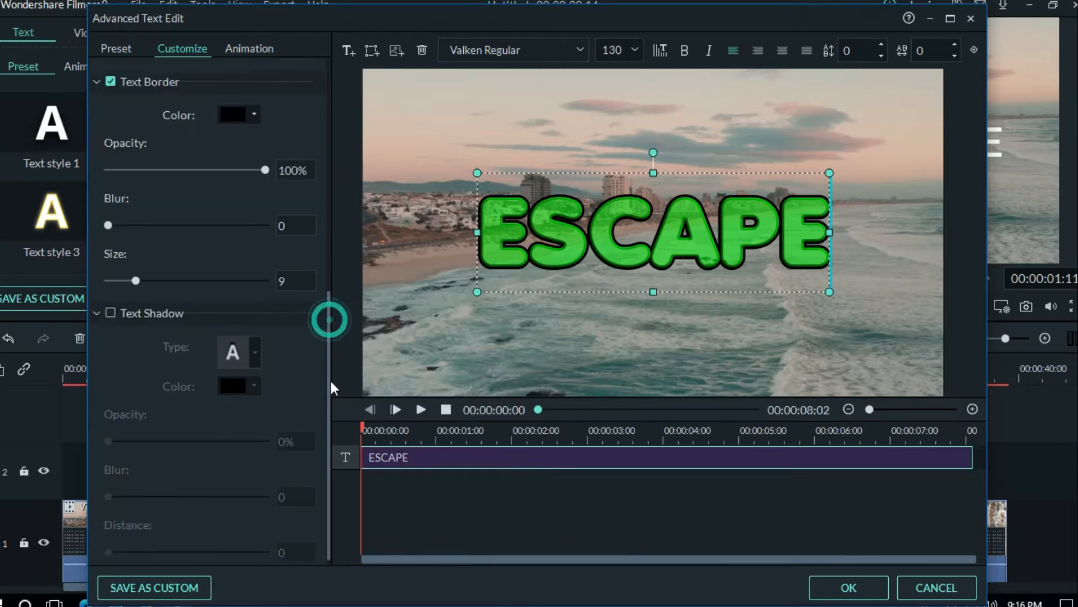
# - Enable the text shadow on ESCAPE, coloring it bright green (#00ff00) with a distance of 0
pyautogui.click(110, 305)
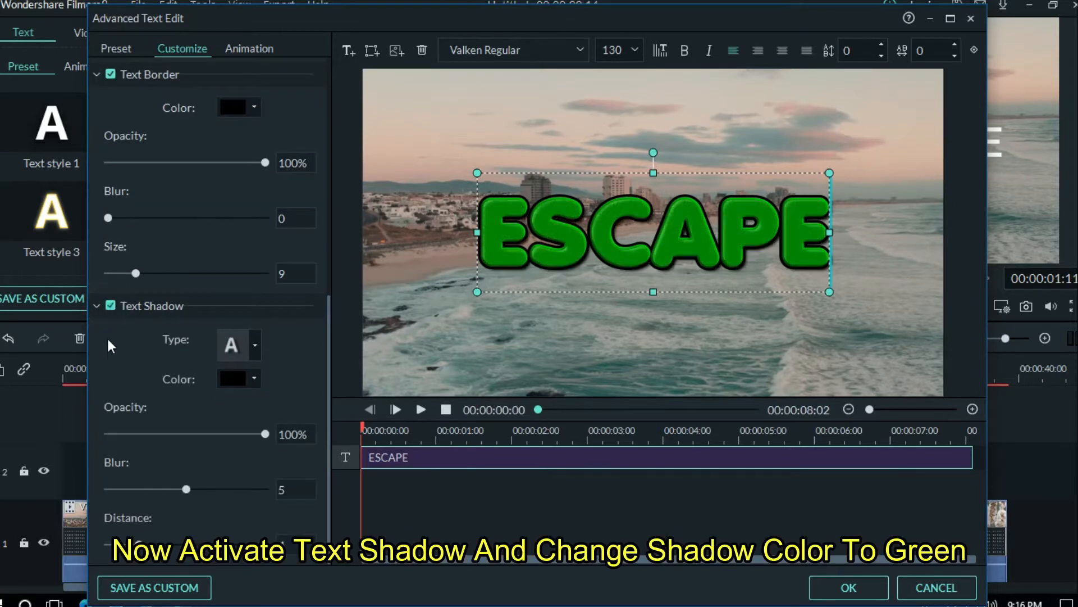
pyautogui.click(255, 378)
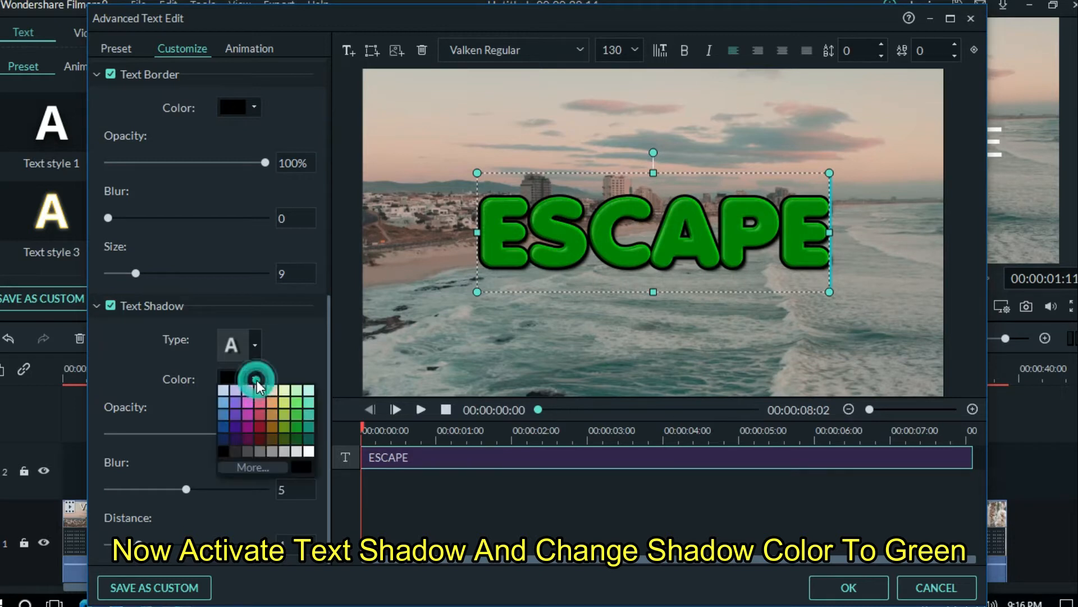
pyautogui.click(253, 466)
pyautogui.click(482, 169)
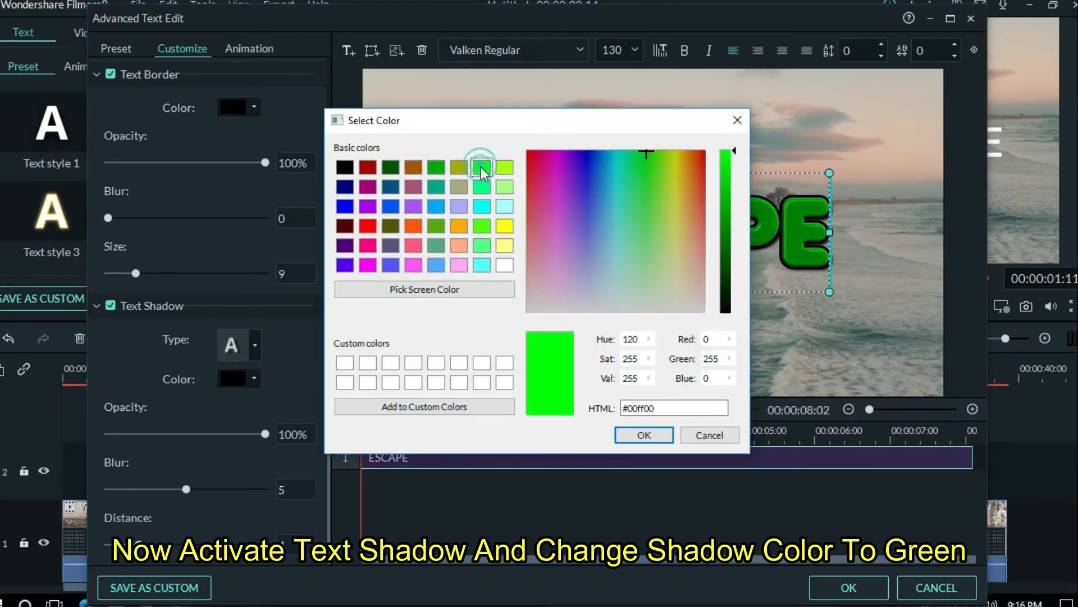
pyautogui.click(645, 435)
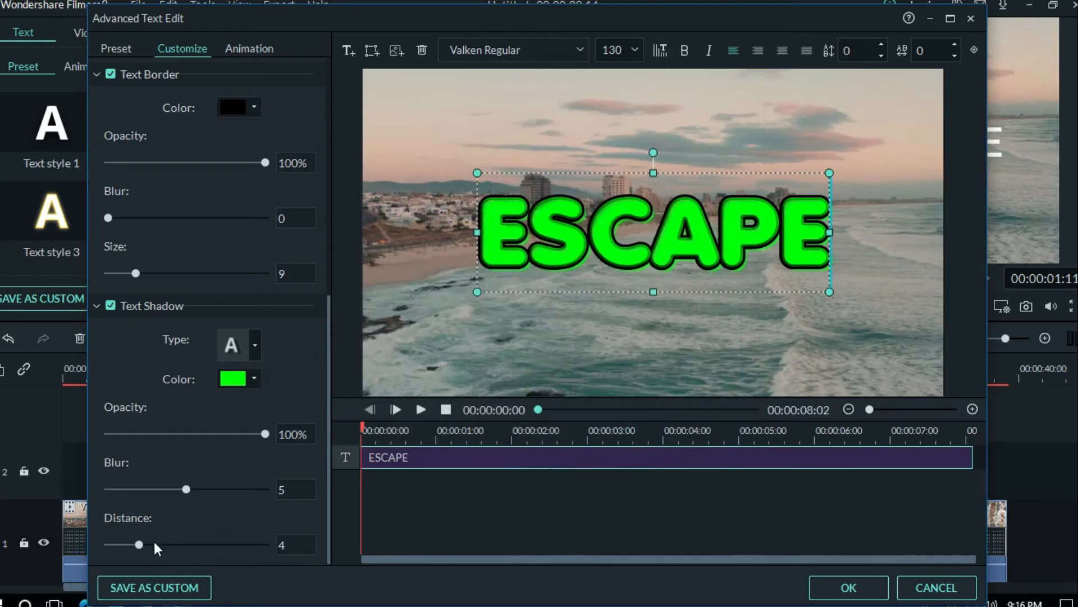
pyautogui.moveTo(139, 545); pyautogui.dragTo(79, 544)
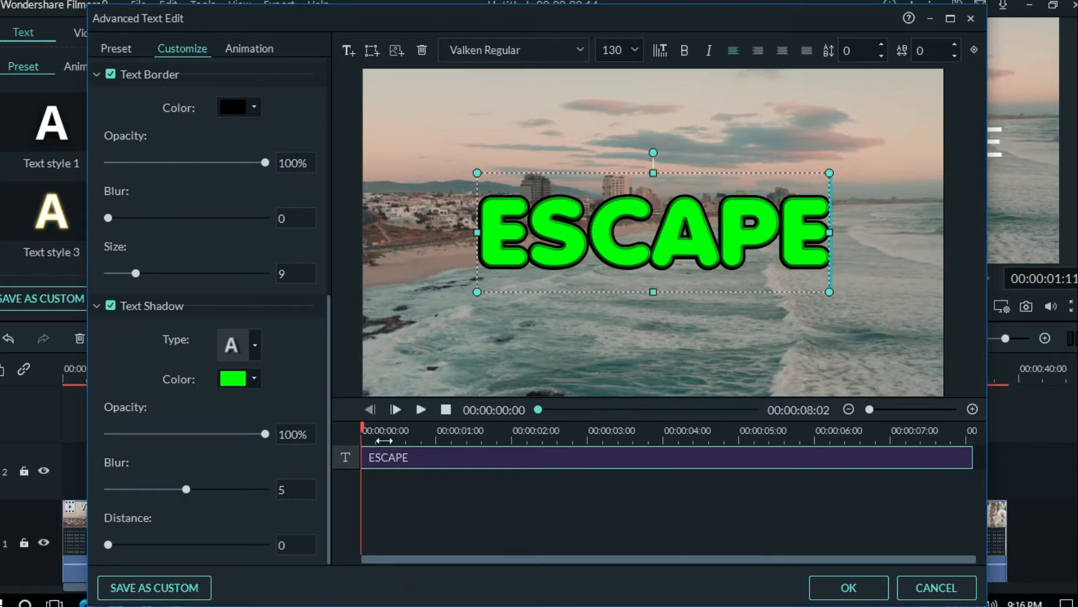
# - Move ESCAPE to the lower-right area of the video frame and add a second text box reading THE ORDINARY
pyautogui.moveTo(667, 171); pyautogui.dragTo(757, 241)
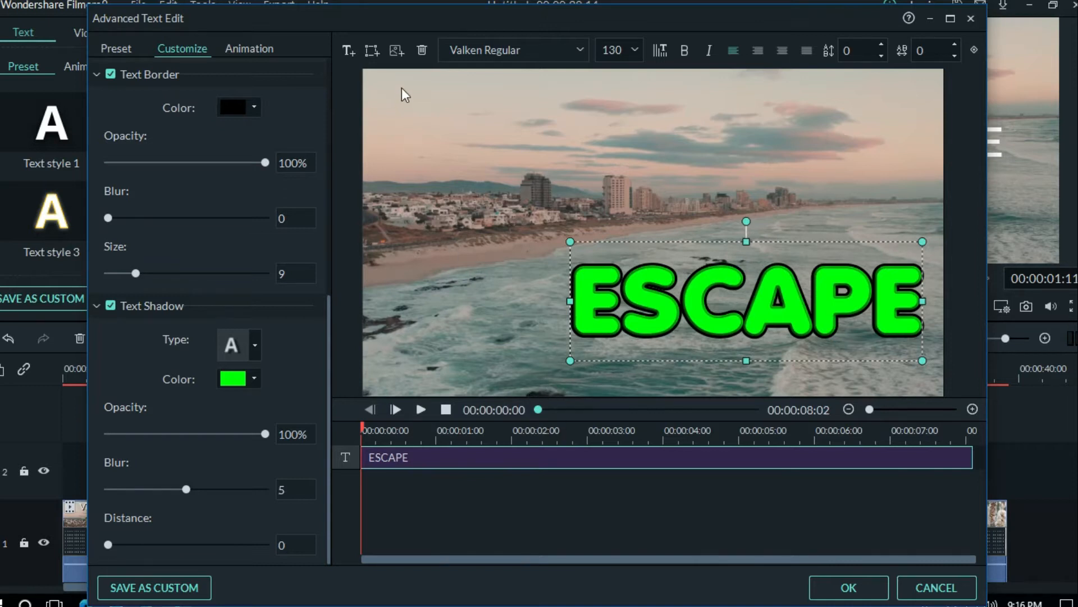
pyautogui.click(349, 51)
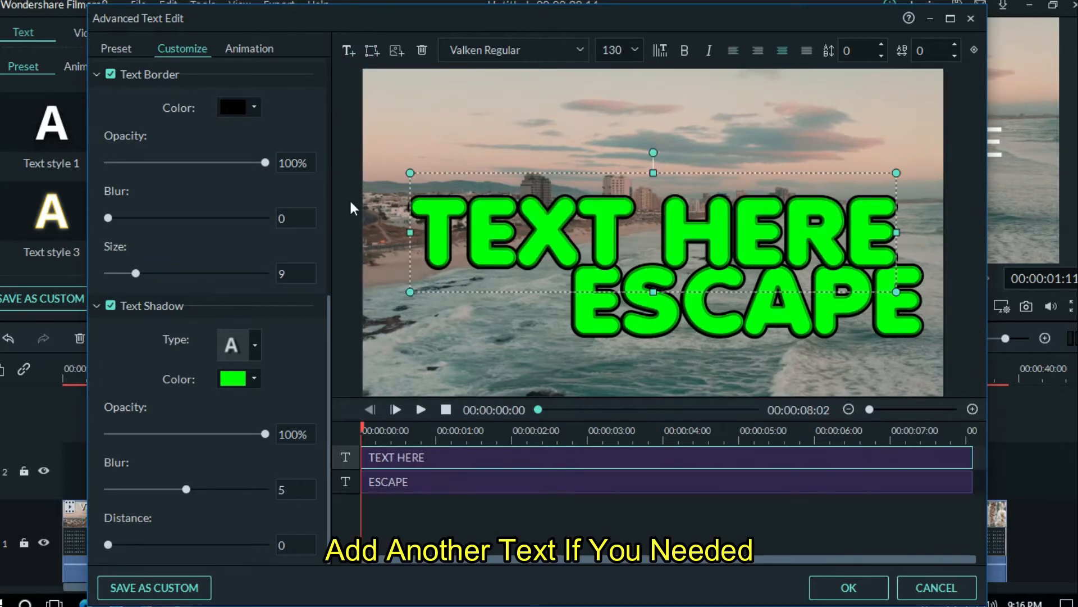
pyautogui.moveTo(328, 319); pyautogui.dragTo(335, 63)
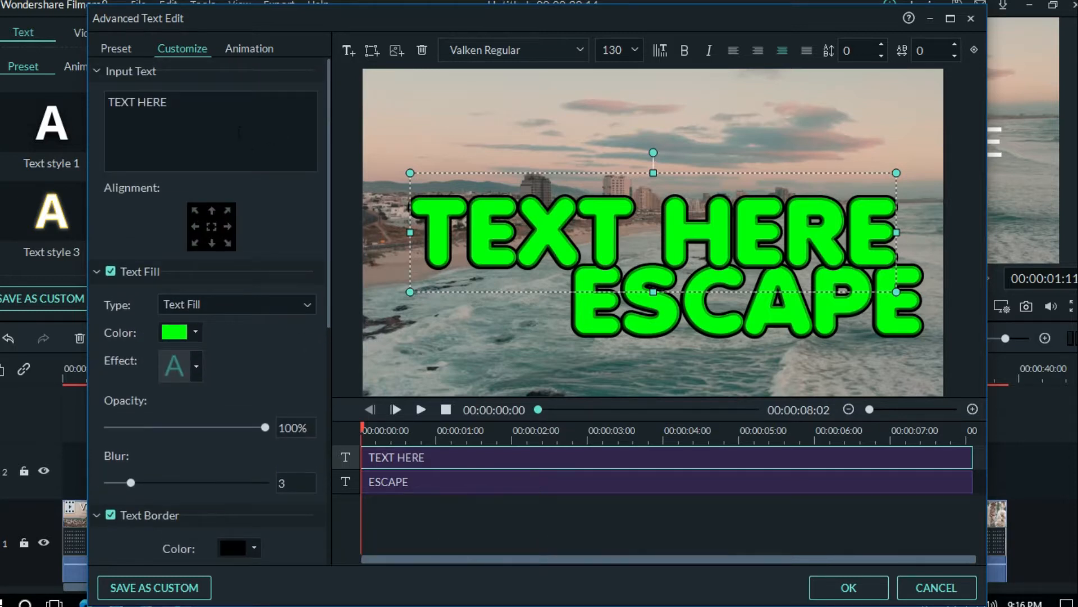
pyautogui.hotkey('ctrl', 'a')
pyautogui.write('THE ORDINA')
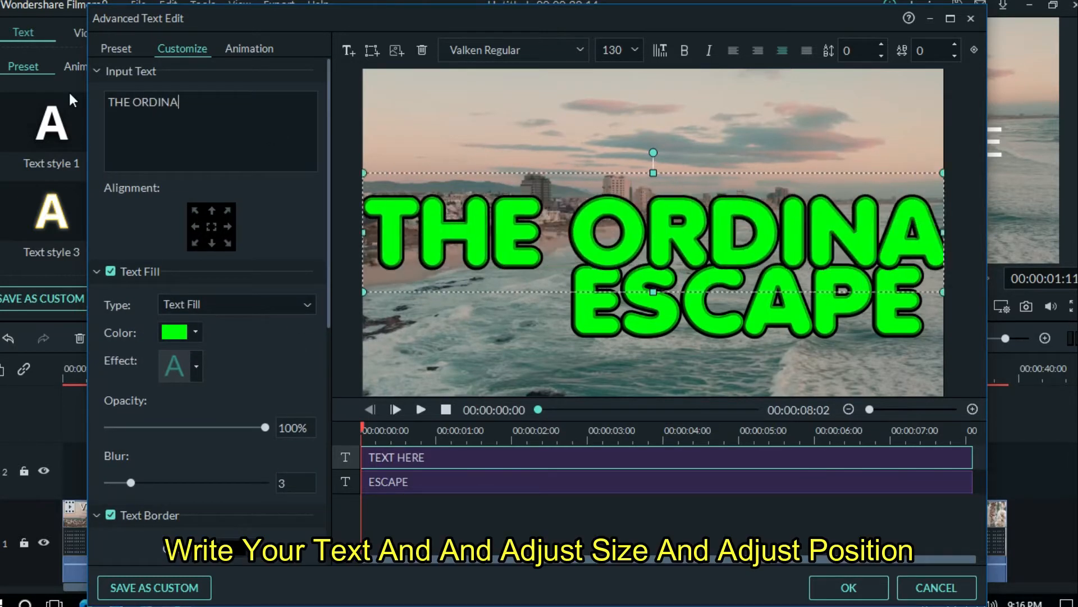
pyautogui.write('RY')
# - Set THE ORDINARY's font size to 50 and place it directly beneath ESCAPE, aligned with its left edge
pyautogui.click(602, 50)
pyautogui.write('50')
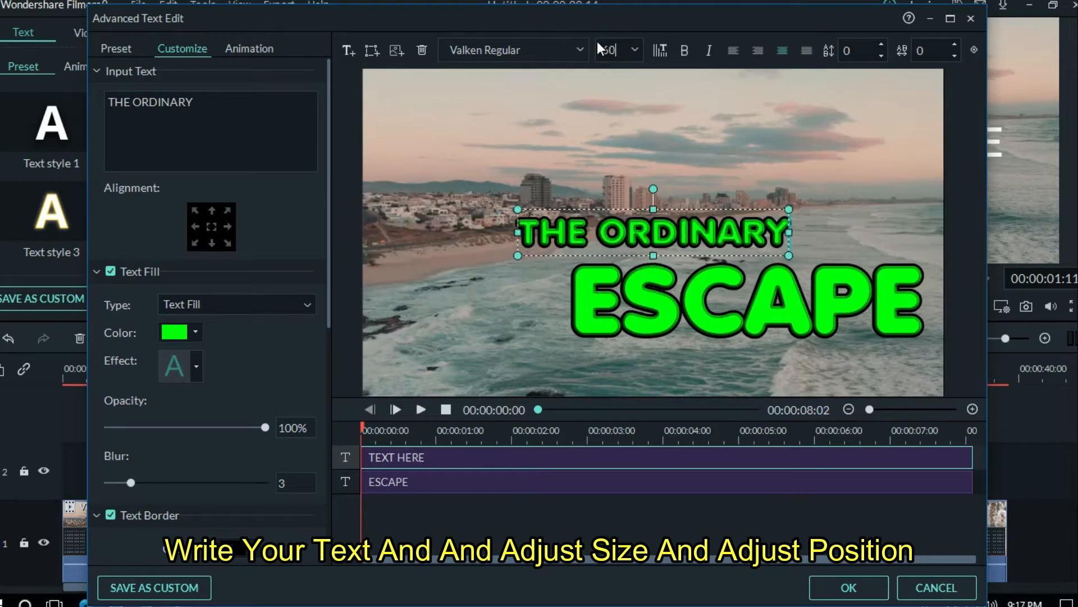
pyautogui.moveTo(674, 222); pyautogui.dragTo(755, 351)
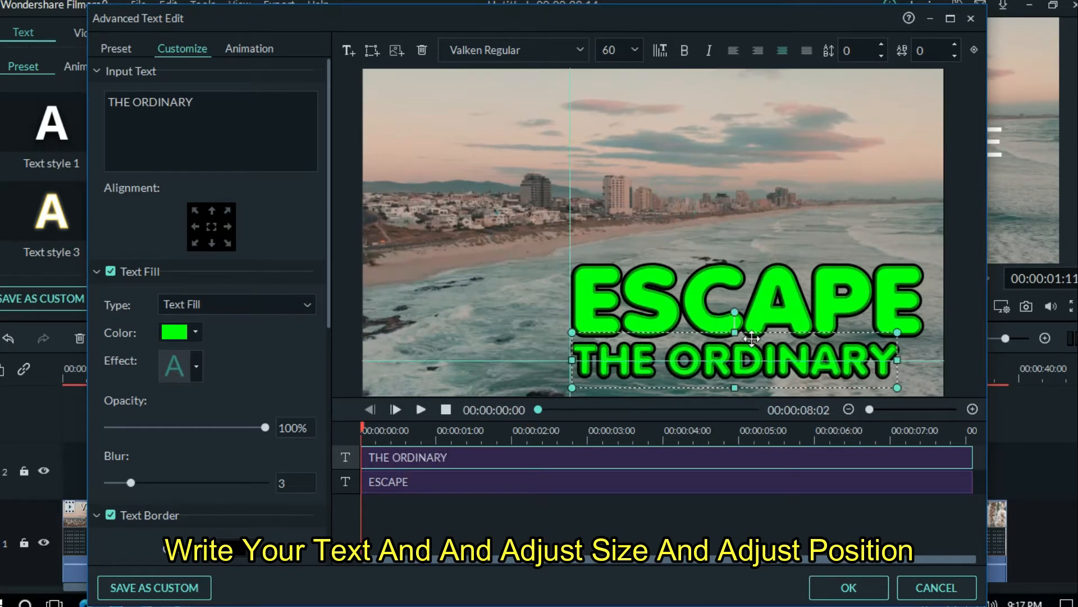
pyautogui.doubleClick(615, 53)
pyautogui.write('50')
pyautogui.moveTo(640, 368); pyautogui.dragTo(616, 368)
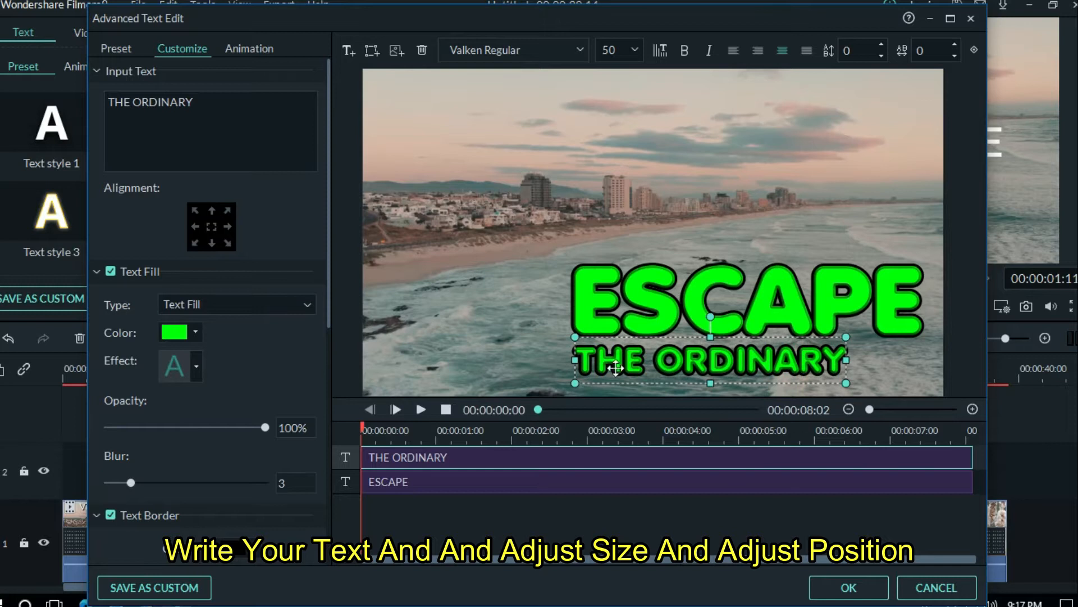
# - Apply the To the Right 1 animation to the ESCAPE text
pyautogui.click(658, 304)
pyautogui.click(268, 48)
pyautogui.moveTo(329, 95); pyautogui.dragTo(344, 446)
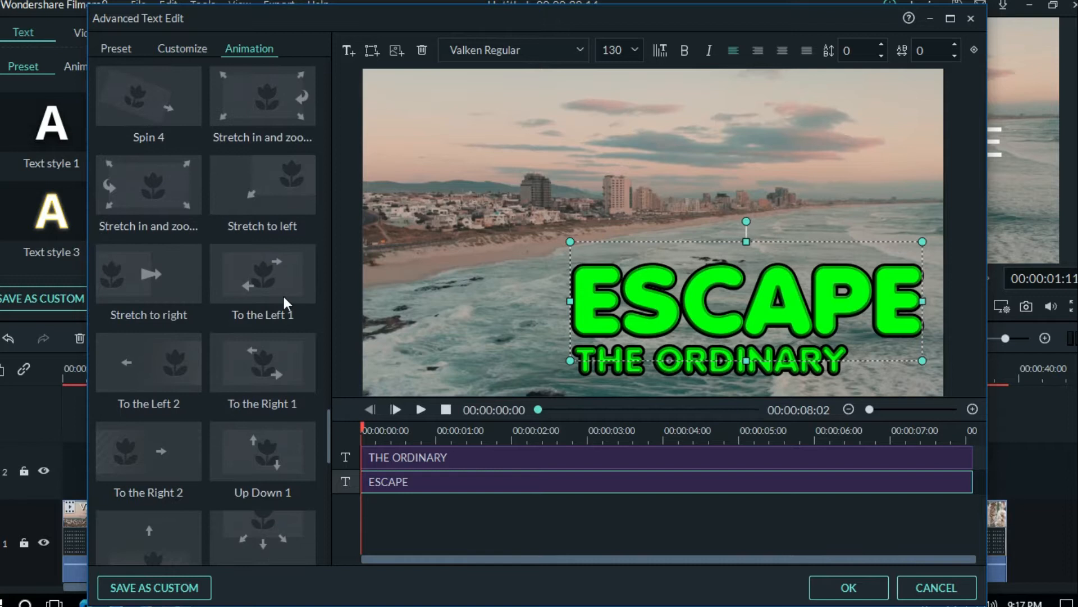
pyautogui.doubleClick(289, 379)
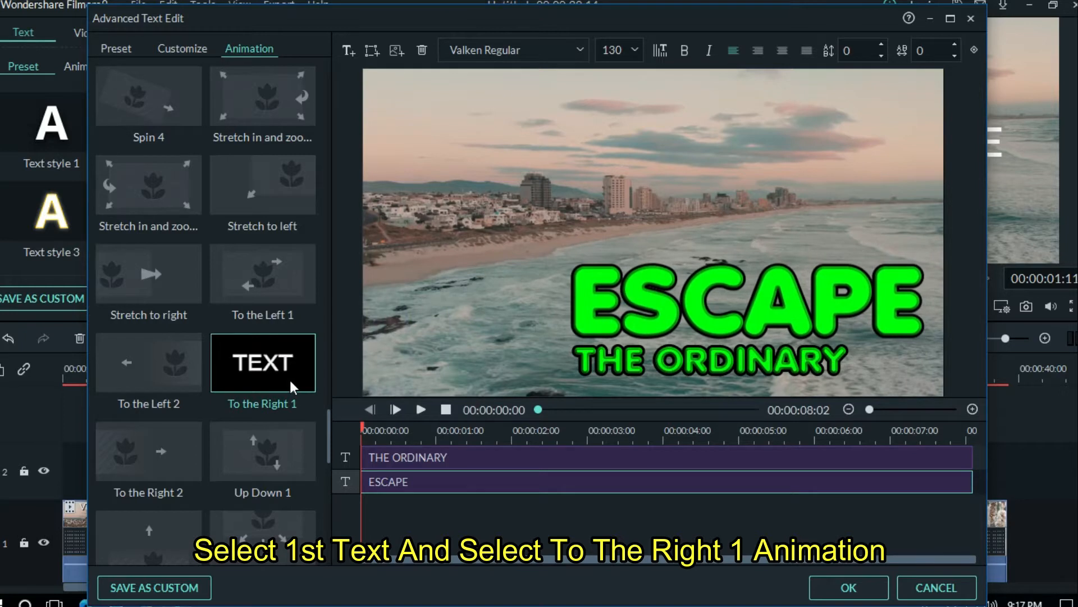
# - Apply the To the Left 1 animation to THE ORDINARY, preview the title, and accept the advanced text edits
pyautogui.click(646, 358)
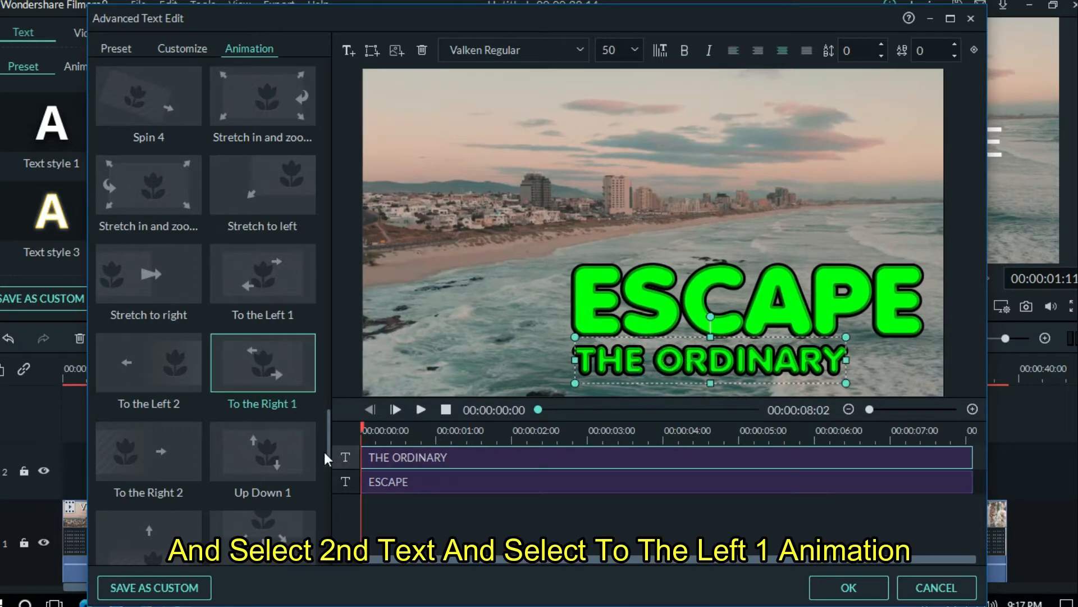
pyautogui.doubleClick(284, 294)
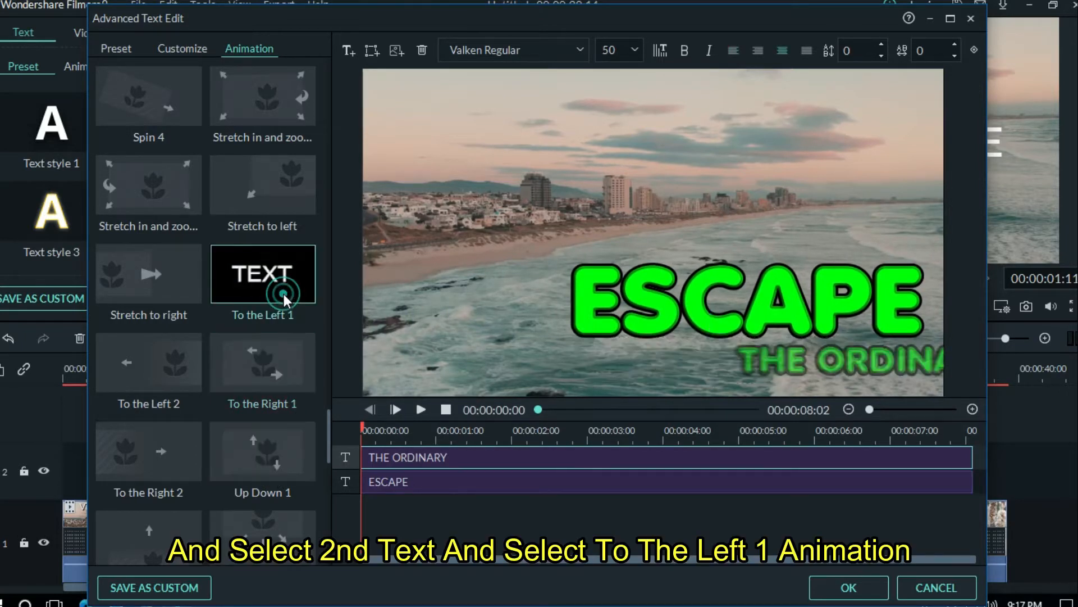
pyautogui.click(421, 410)
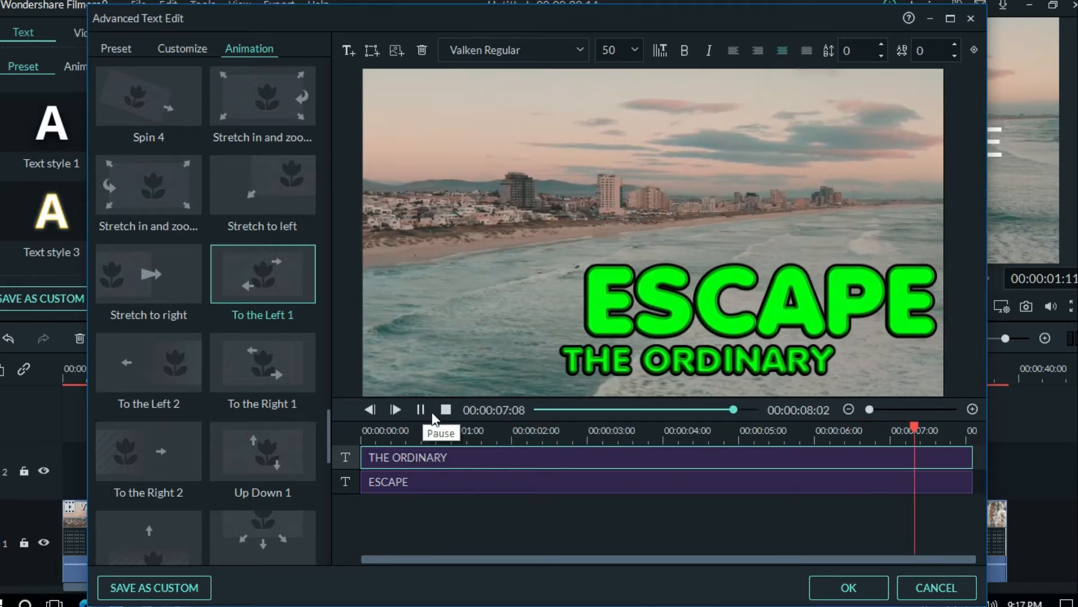
pyautogui.click(849, 587)
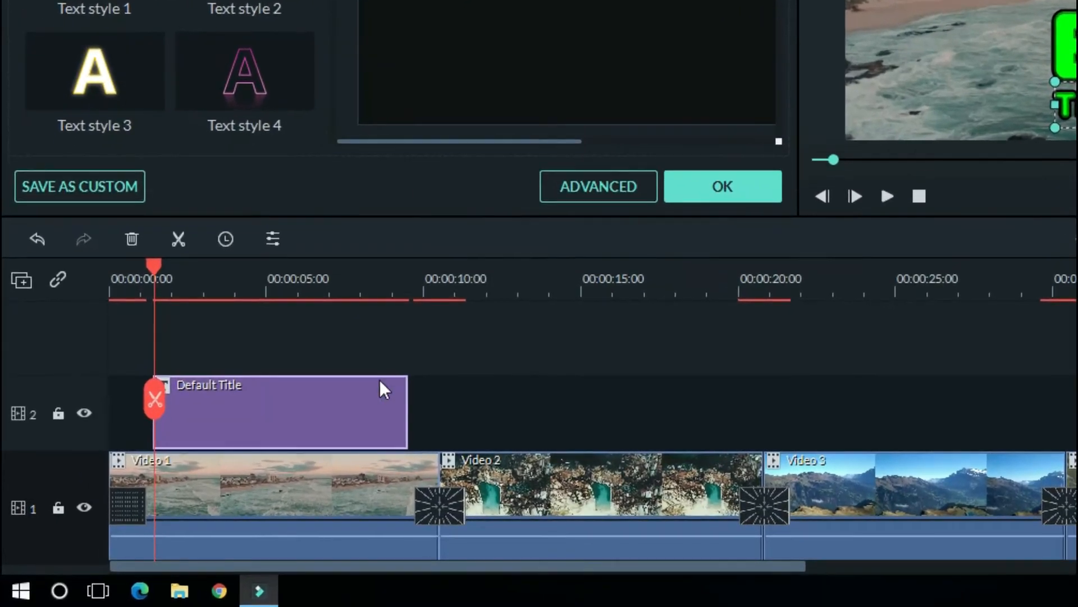
# - Copy the title on track 2 and paste it above Video 2, starting just after the transition at about 11 seconds
pyautogui.rightClick(290, 411)
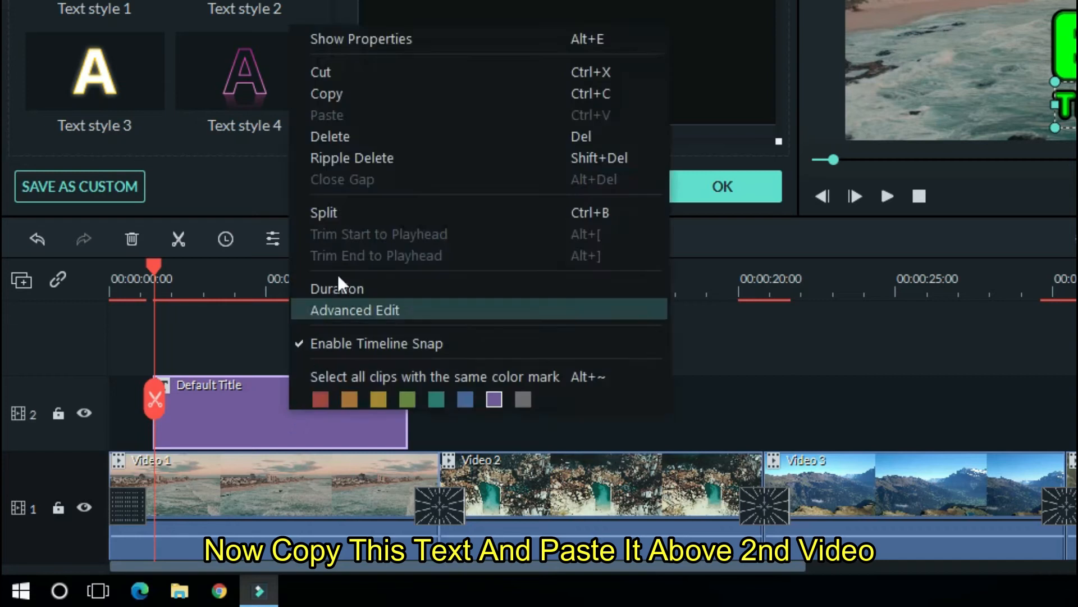
pyautogui.click(340, 100)
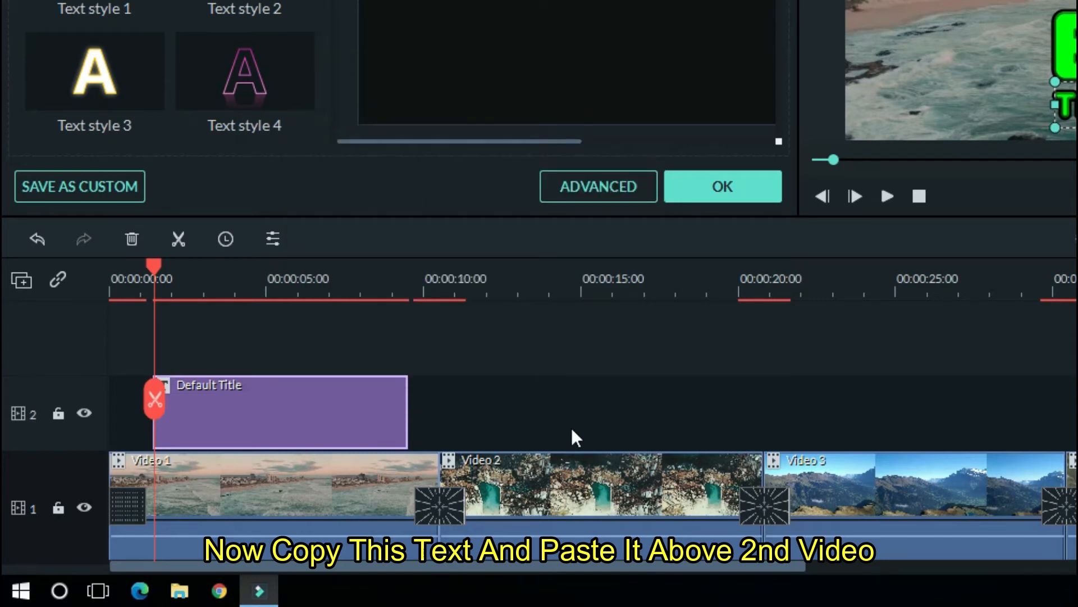
pyautogui.moveTo(487, 287); pyautogui.dragTo(471, 278)
pyautogui.click(66, 439)
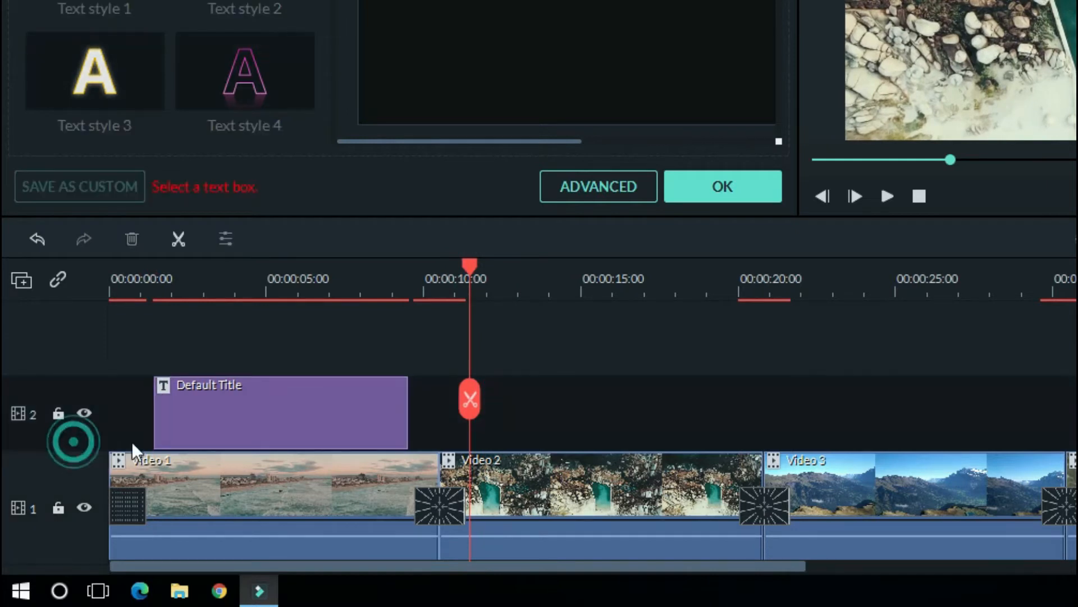
pyautogui.rightClick(505, 412)
pyautogui.click(543, 108)
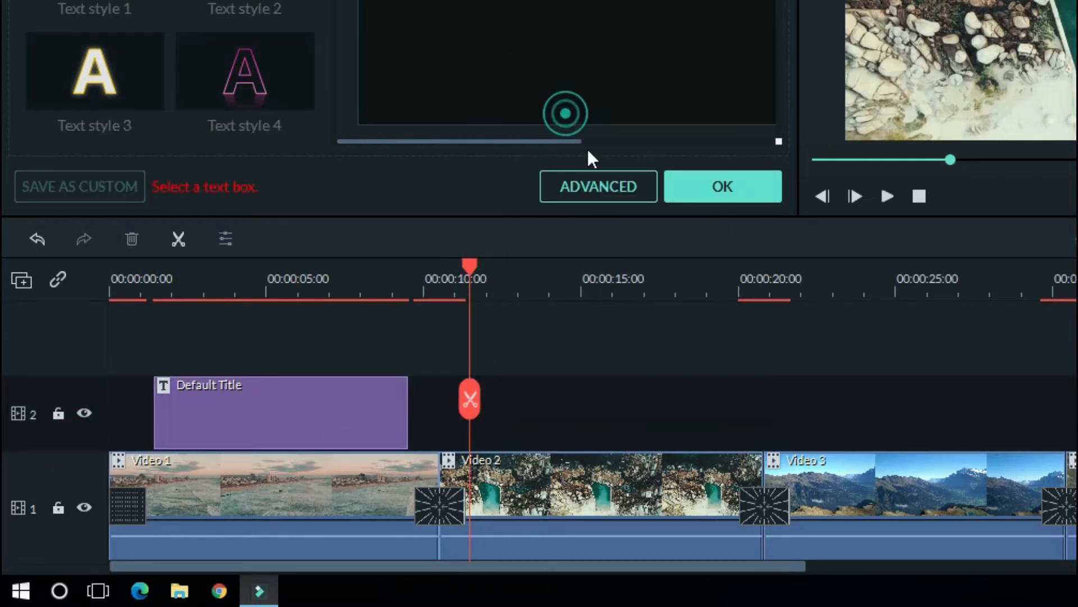
pyautogui.click(478, 278)
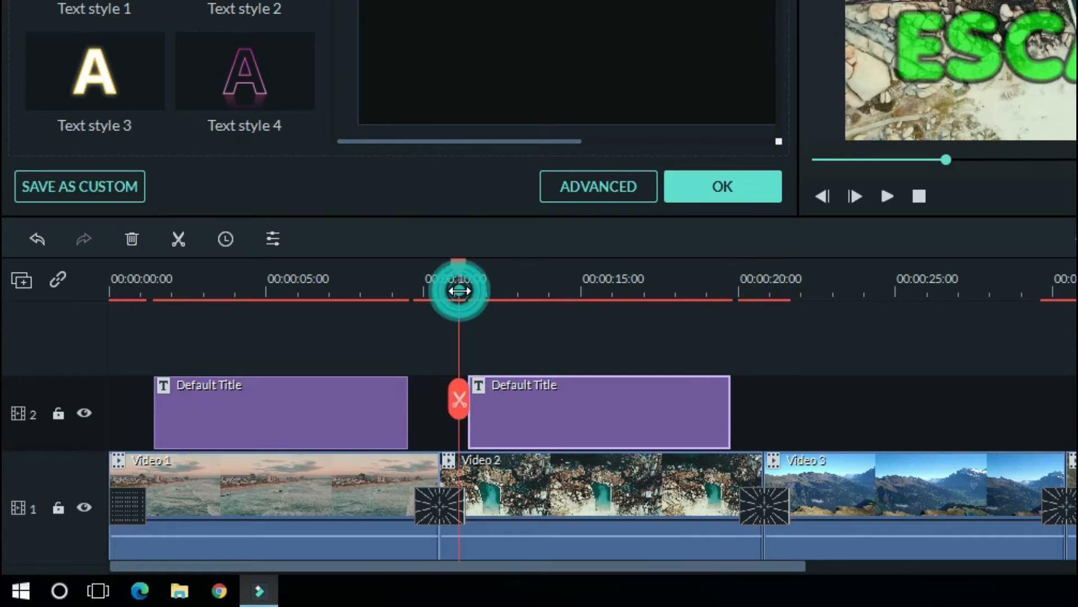
# - Open the title above Video 2 for advanced editing and replace ESCAPE with TRAVEL
pyautogui.click(601, 416)
pyautogui.click(613, 183)
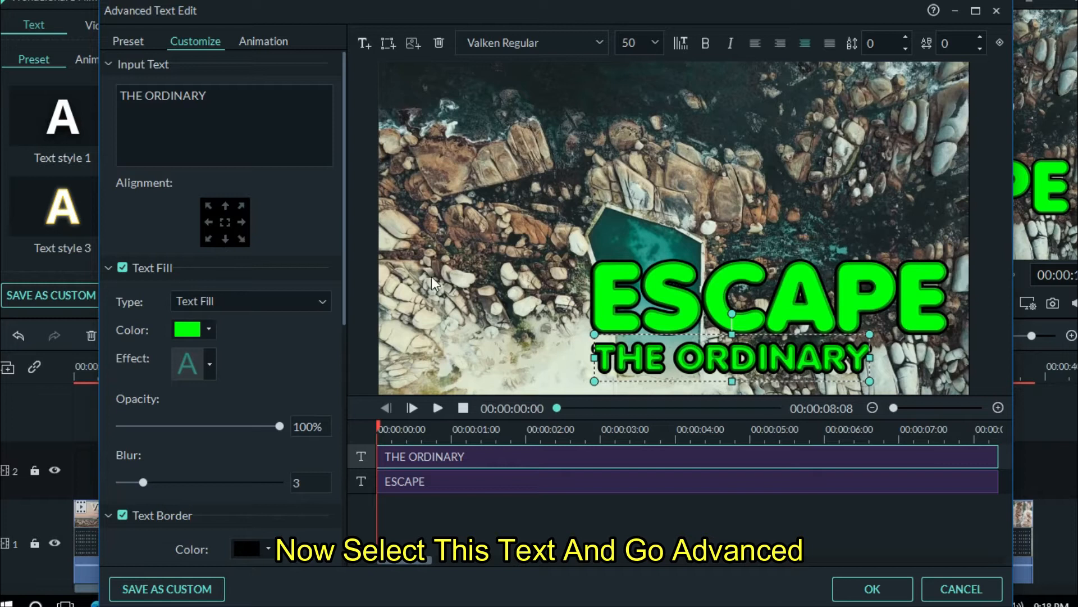
pyautogui.click(633, 295)
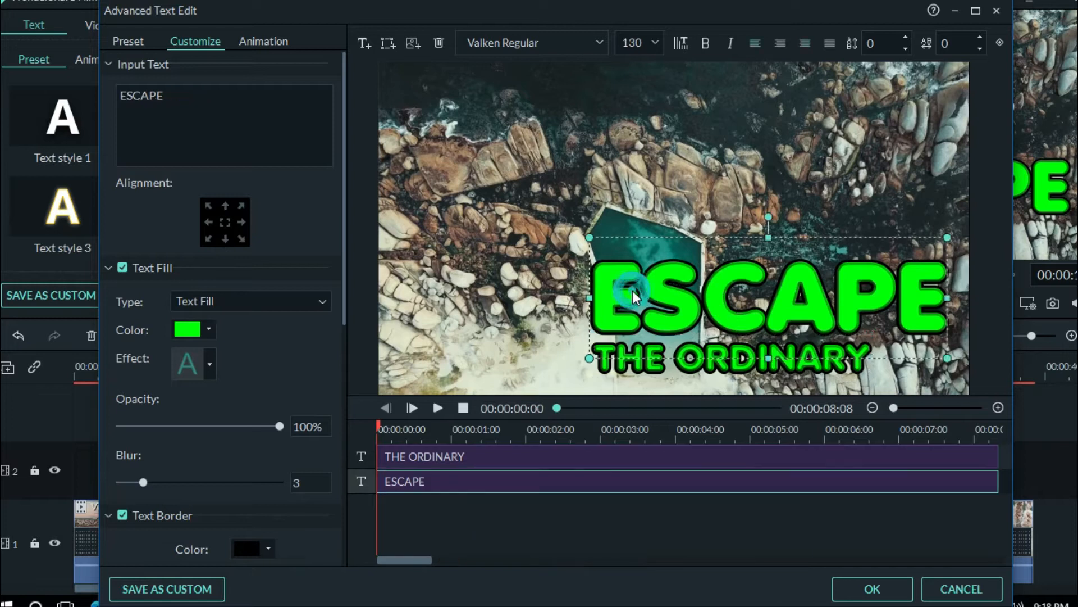
pyautogui.moveTo(212, 96); pyautogui.dragTo(113, 85)
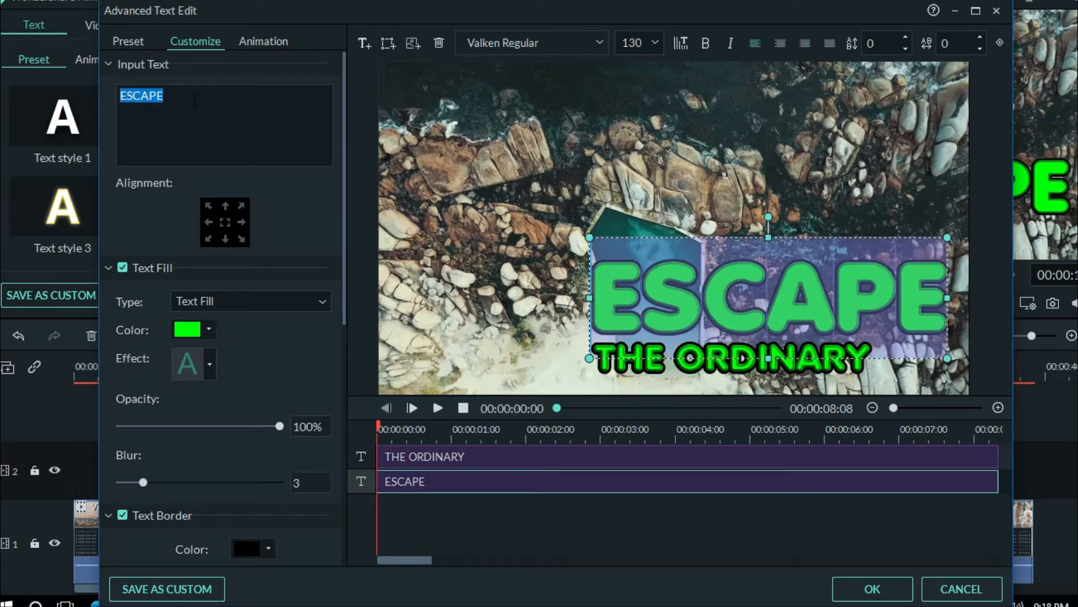
pyautogui.write('TRAVEL')
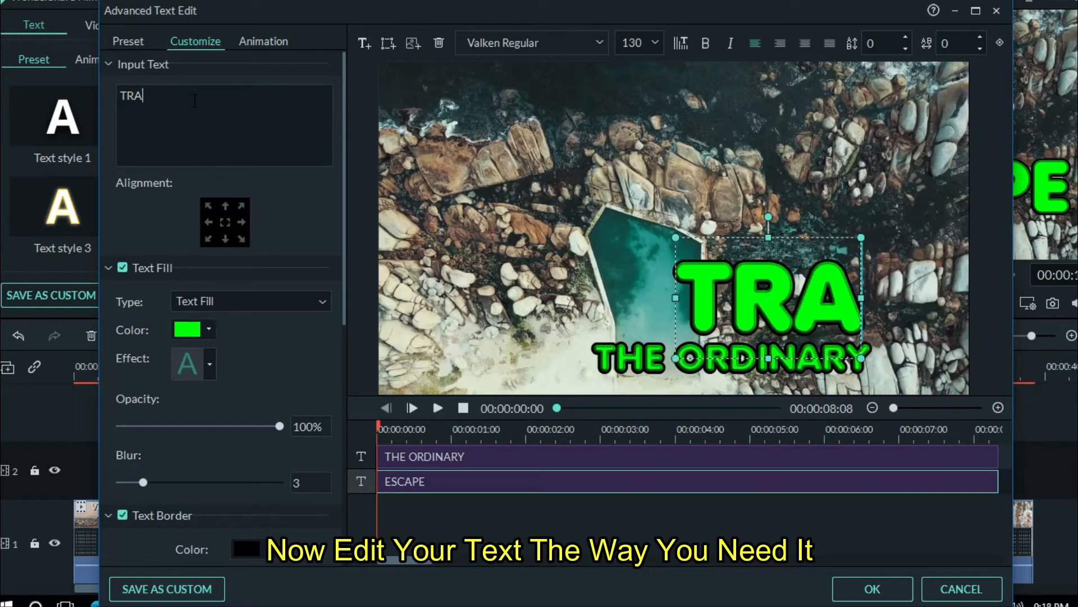
# - Replace THE ORDINARY with TO THE LIVE at font size 60 beneath TRAVEL, and accept the title edits
pyautogui.click(682, 366)
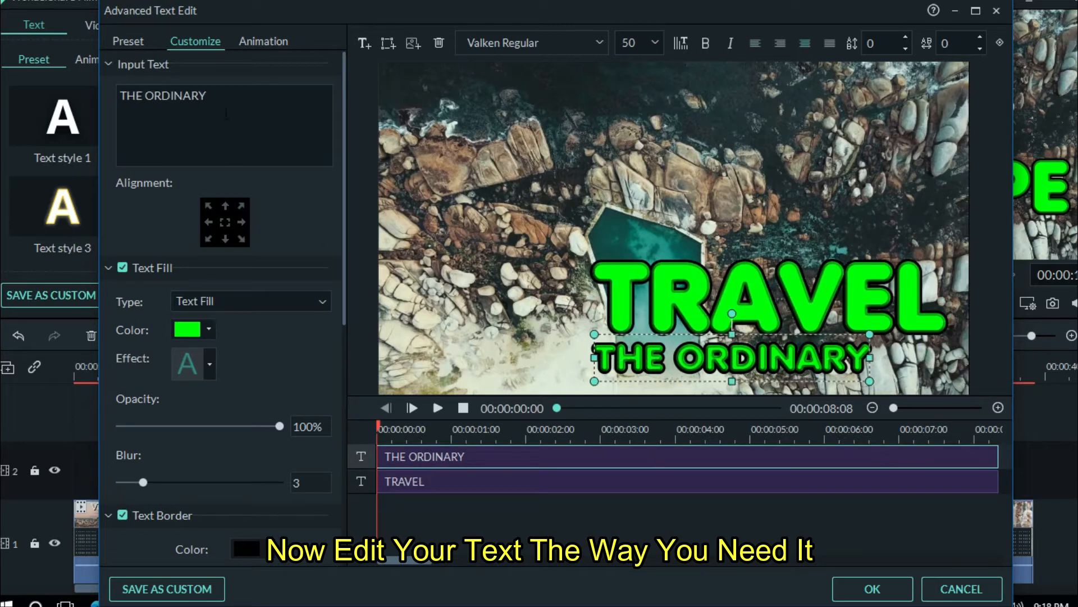
pyautogui.tripleClick(219, 94)
pyautogui.write('TO THE LIVE')
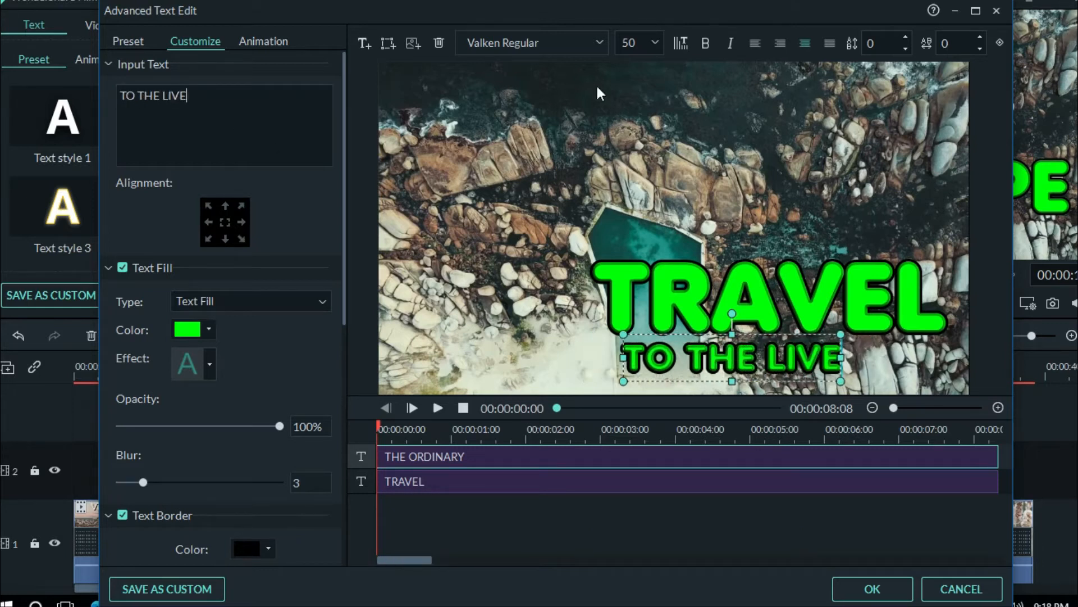
pyautogui.doubleClick(629, 43)
pyautogui.write('60')
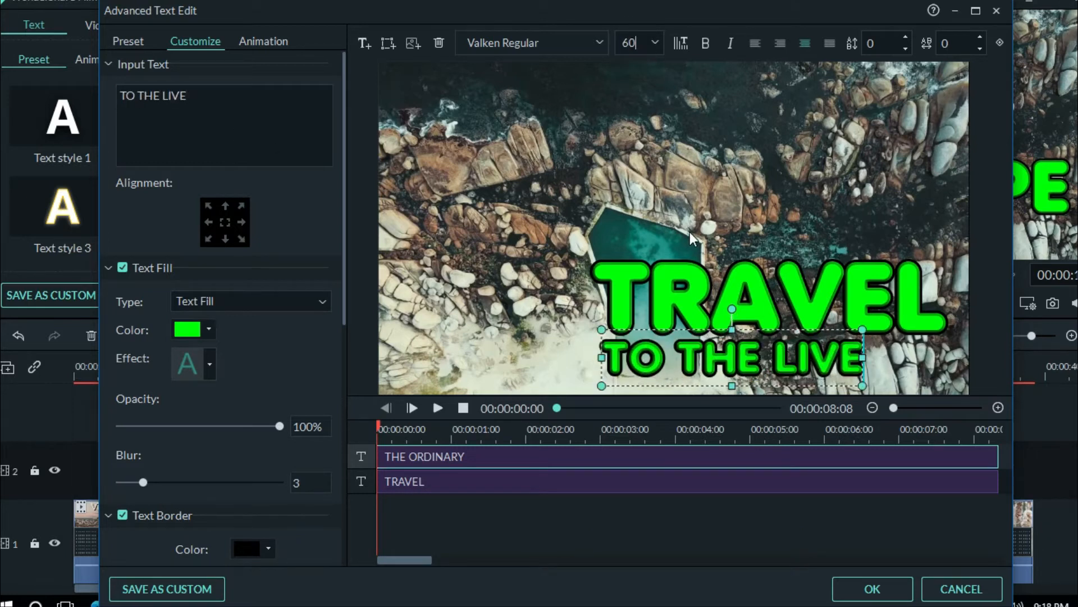
pyautogui.moveTo(745, 330); pyautogui.dragTo(745, 330)
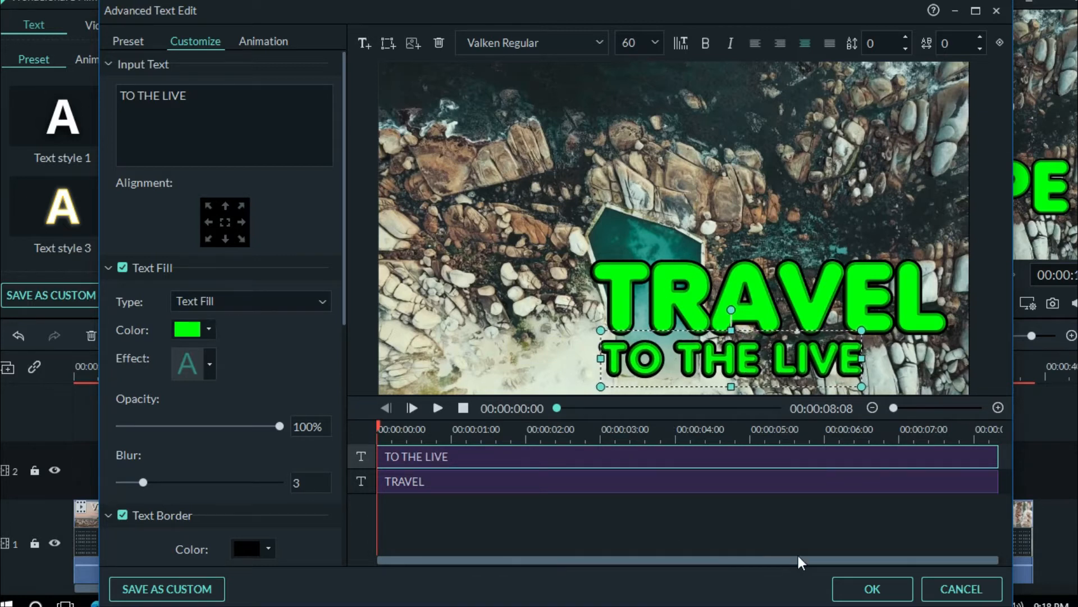
pyautogui.click(866, 589)
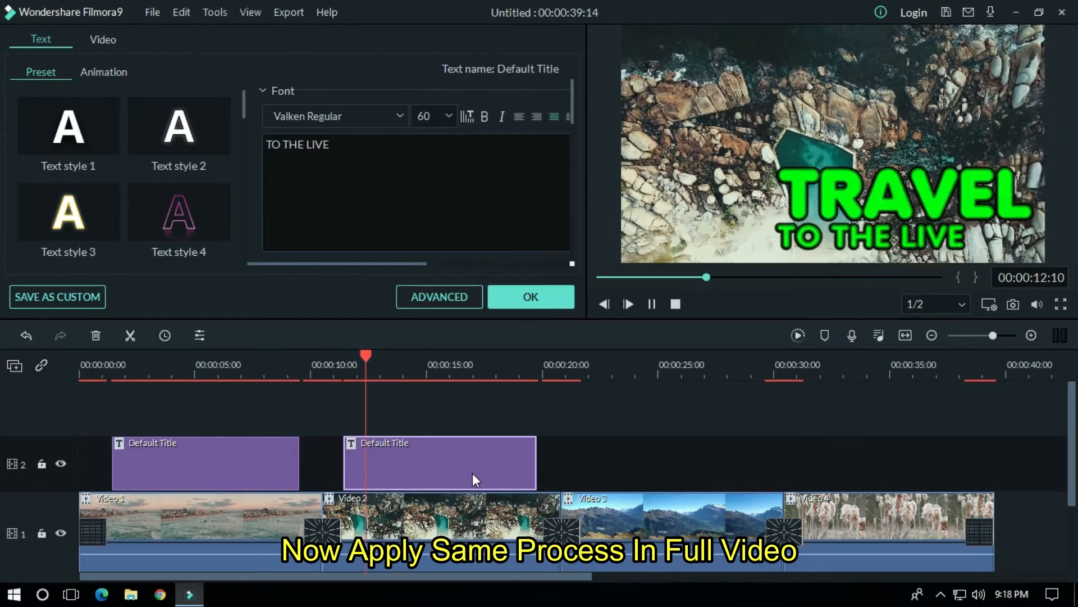
# - Paste another copy of the ESCAPE title above Video 3 and trim its end to just before the next transition
pyautogui.moveTo(511, 376); pyautogui.dragTo(585, 378)
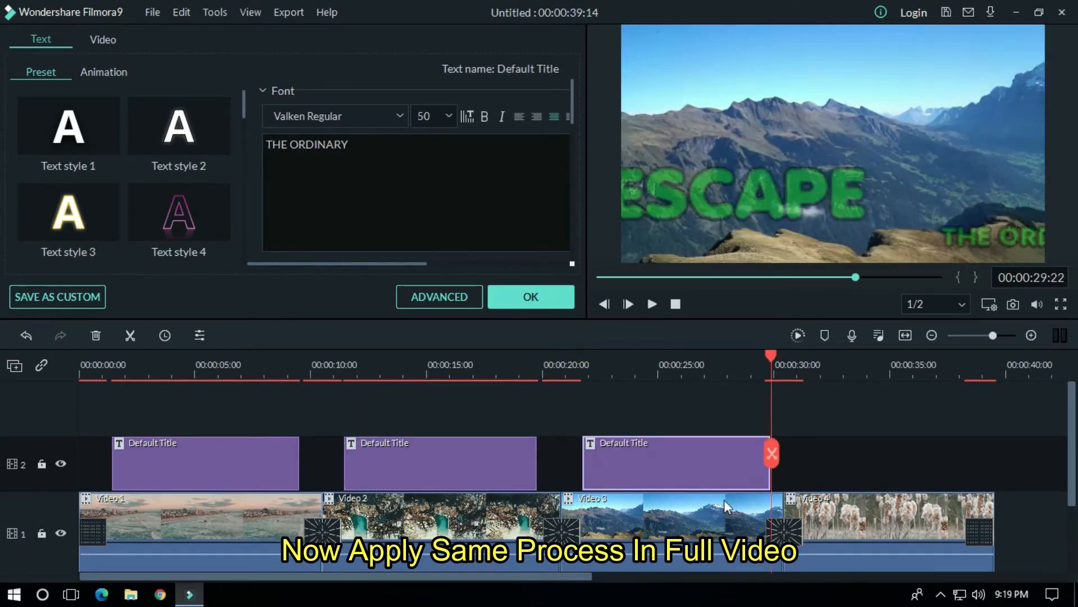
pyautogui.moveTo(771, 483); pyautogui.dragTo(760, 486)
pyautogui.click(600, 372)
# - In the title above Video 3, replace ESCAPE with COLLECTS, set its font size to 110, and reposition it within the frame
pyautogui.doubleClick(661, 469)
pyautogui.click(449, 297)
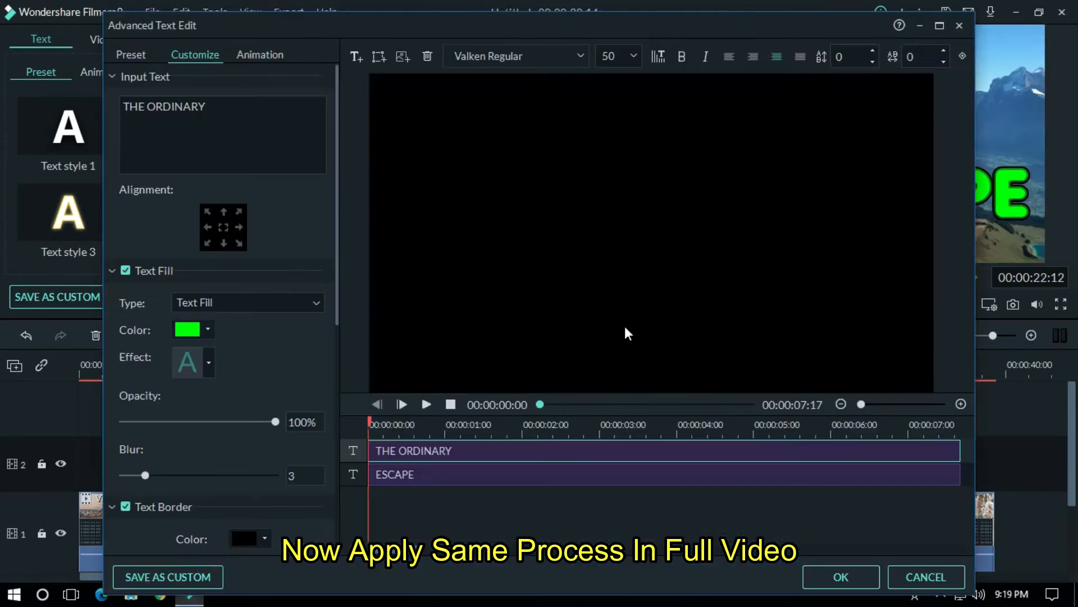
pyautogui.click(601, 290)
pyautogui.moveTo(164, 107); pyautogui.dragTo(110, 100)
pyautogui.write('COLLECTS')
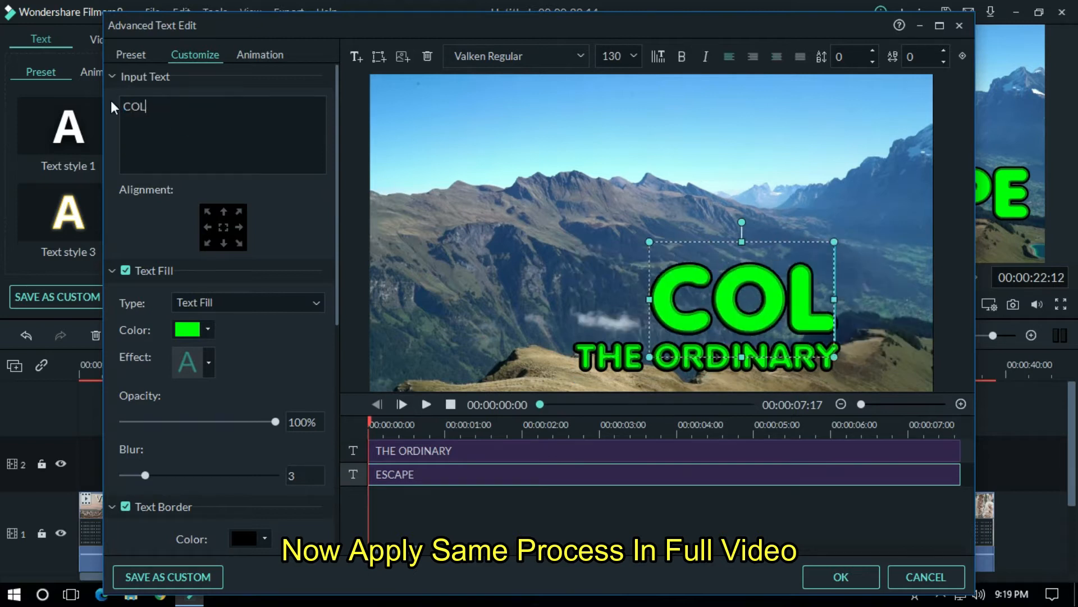
pyautogui.write('10')
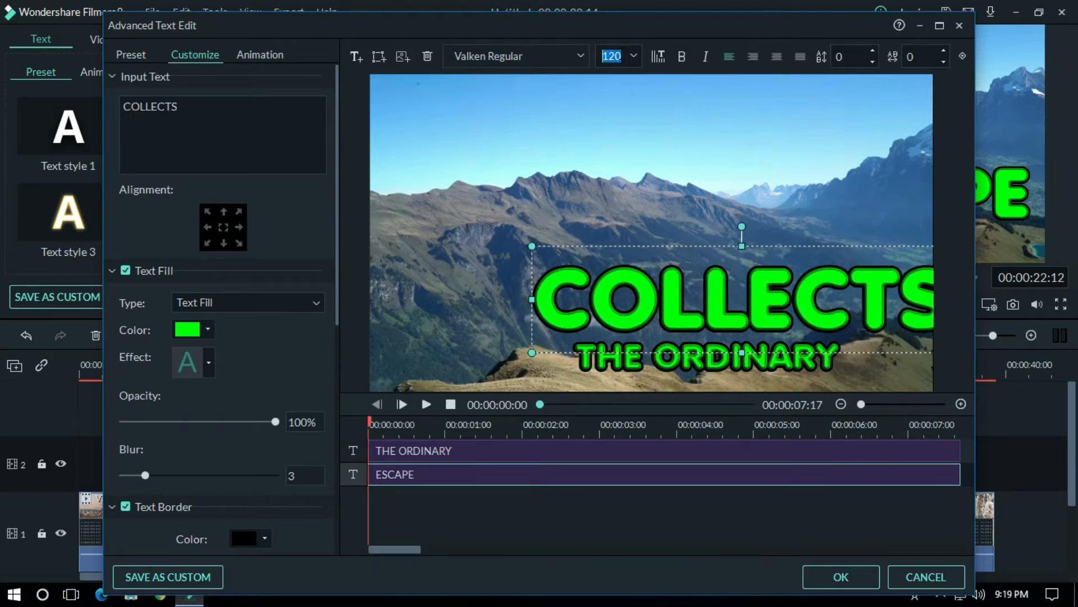
pyautogui.press('Return')
pyautogui.moveTo(625, 57); pyautogui.dragTo(600, 56)
pyautogui.write('110')
pyautogui.moveTo(762, 253); pyautogui.dragTo(751, 247)
# - Replace THE ORDINARY with MOMENTS at font size 70, place it beneath COLLECTS, and accept the title edits
pyautogui.click(756, 381)
pyautogui.moveTo(207, 107); pyautogui.dragTo(120, 104)
pyautogui.write('MOMENTS')
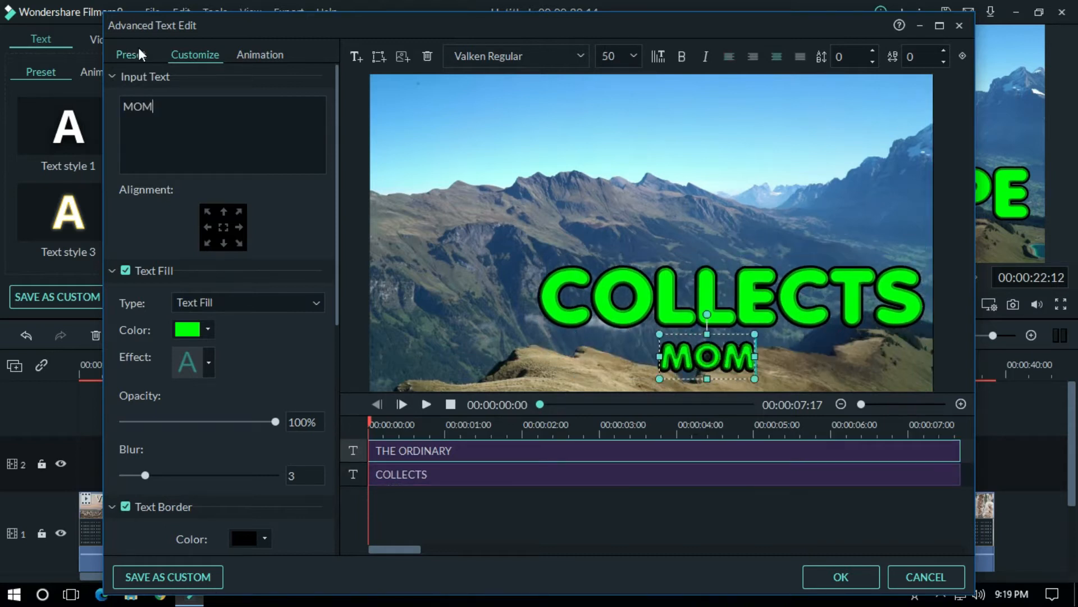
pyautogui.doubleClick(611, 57)
pyautogui.write('80')
pyautogui.press('Return')
pyautogui.moveTo(619, 56); pyautogui.dragTo(583, 58)
pyautogui.write('70')
pyautogui.press('Return')
pyautogui.moveTo(773, 323); pyautogui.dragTo(734, 326)
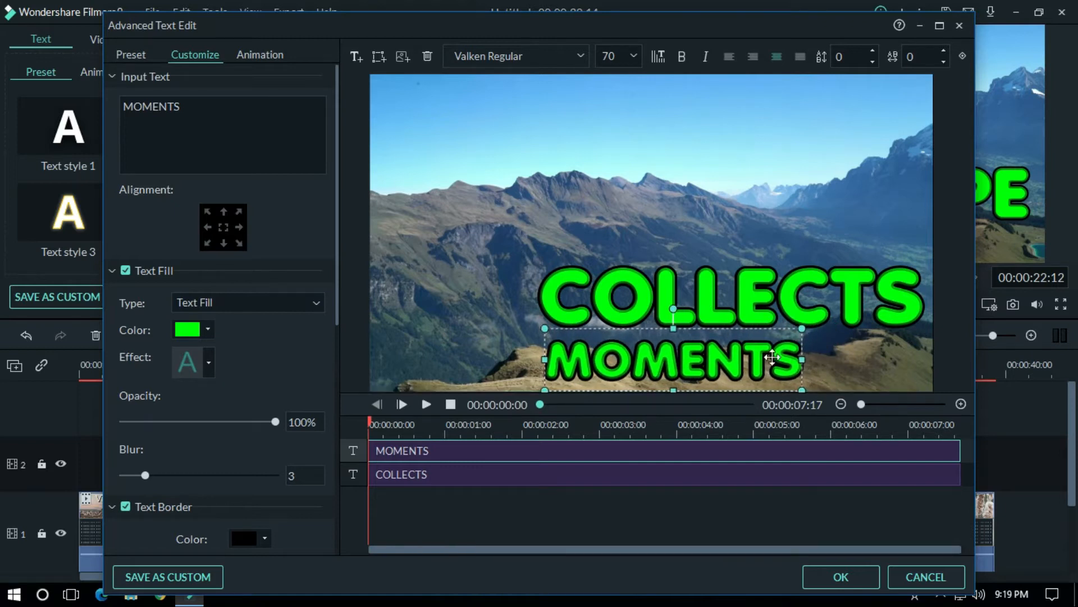
pyautogui.click(833, 357)
pyautogui.click(811, 577)
# - Paste the copied title above Video 4 at 00:00:31:09 and trim its end to the start of the closing transition
pyautogui.moveTo(569, 577); pyautogui.dragTo(639, 581)
pyautogui.click(672, 364)
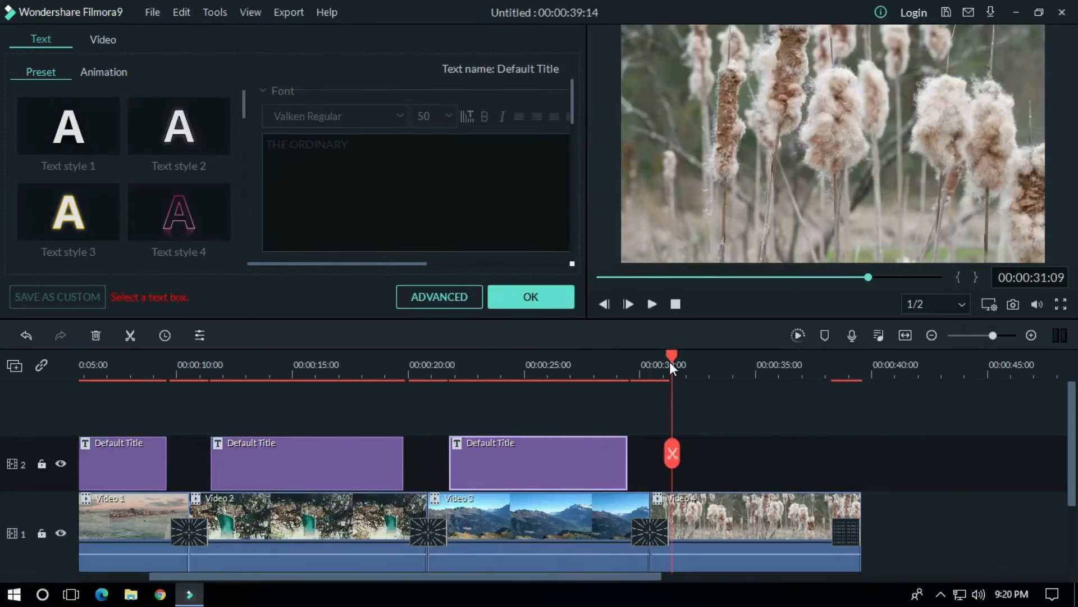
pyautogui.hotkey('ctrl', 'v')
pyautogui.moveTo(859, 472); pyautogui.dragTo(828, 472)
# - Open the title above Video 4 in the advanced text editor and replace ESCAPE with TRAVEL
pyautogui.click(739, 364)
pyautogui.click(447, 299)
pyautogui.click(626, 296)
pyautogui.moveTo(202, 114); pyautogui.dragTo(97, 90)
pyautogui.write('TRAVEL')
# - Replace THE ORDINARY in the Video 4 title with FAR ENOUGH at font size 60 and accept the title edits
pyautogui.click(639, 361)
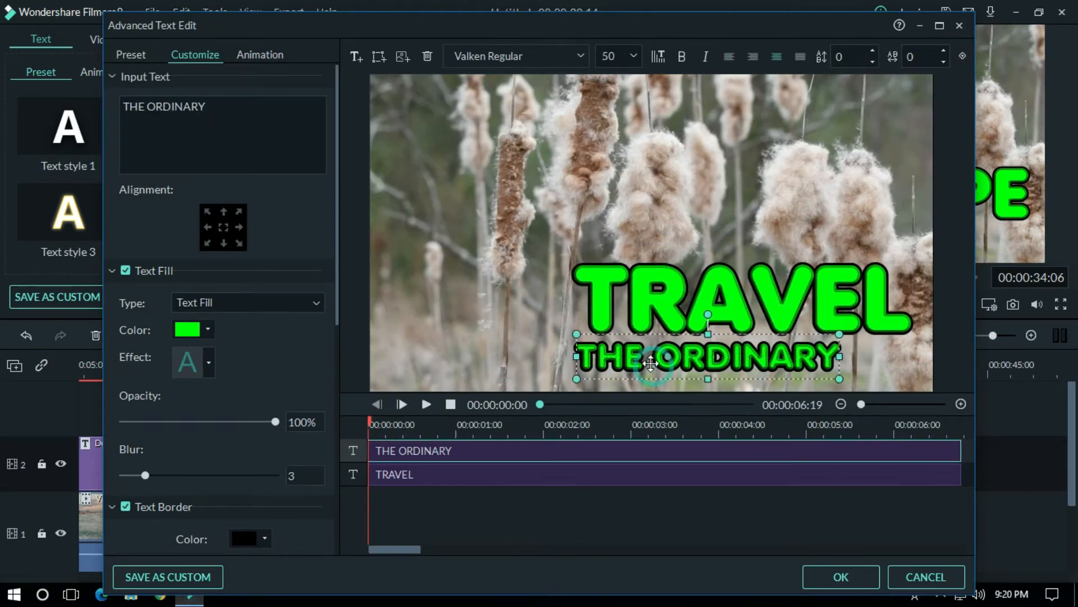
pyautogui.moveTo(238, 130); pyautogui.dragTo(85, 91)
pyautogui.write('FAR ENOUGH')
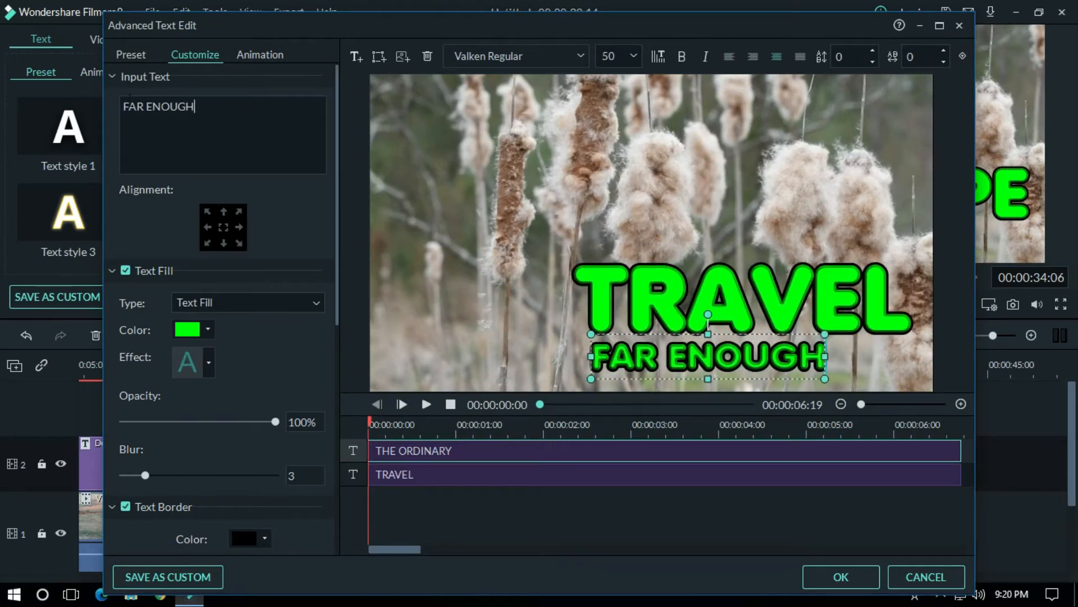
pyautogui.click(840, 578)
# - Play back parts of the sequence around each clip to check the titles and transitions
pyautogui.press('space')
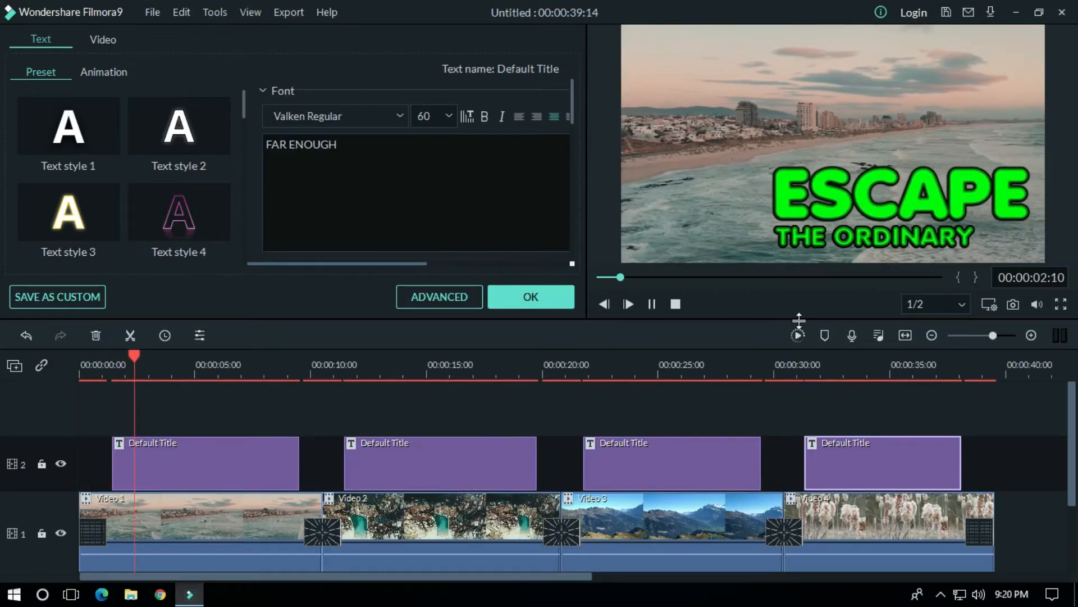
pyautogui.moveTo(767, 351); pyautogui.dragTo(641, 353)
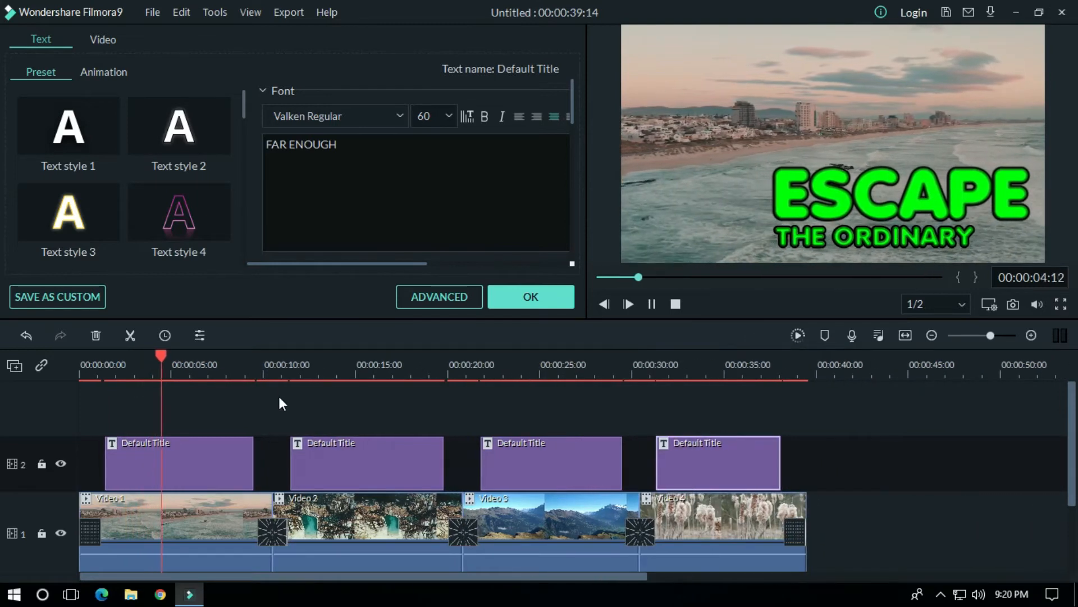
pyautogui.click(283, 370)
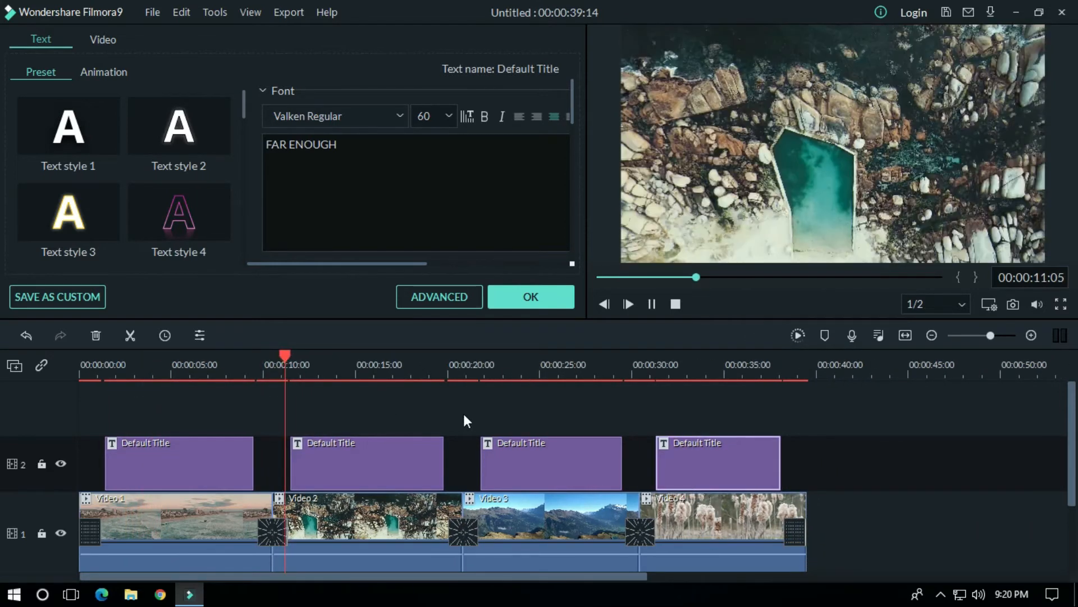
pyautogui.click(476, 370)
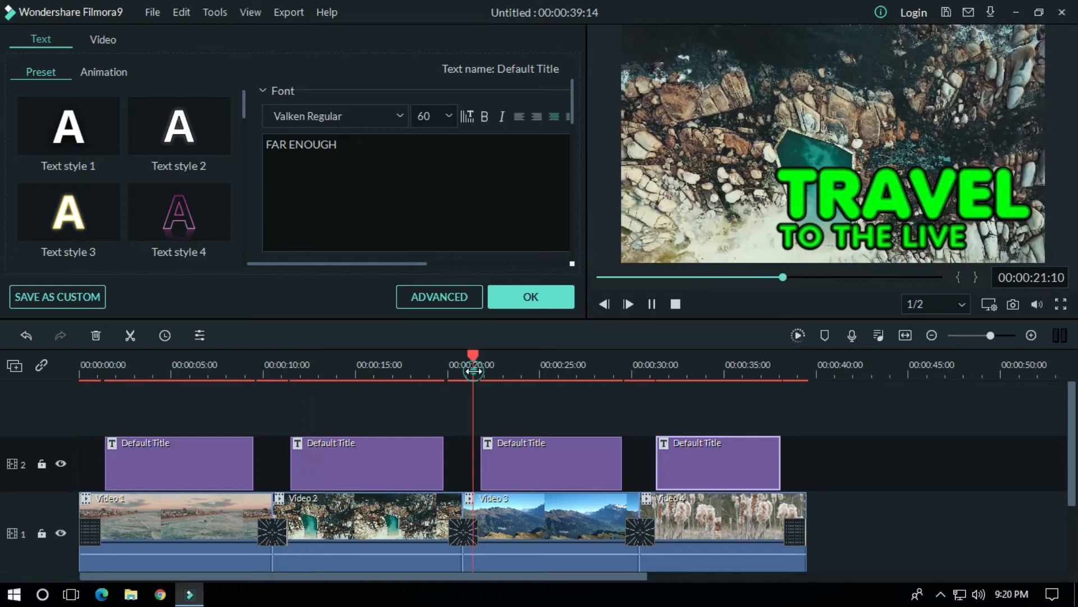
pyautogui.click(655, 371)
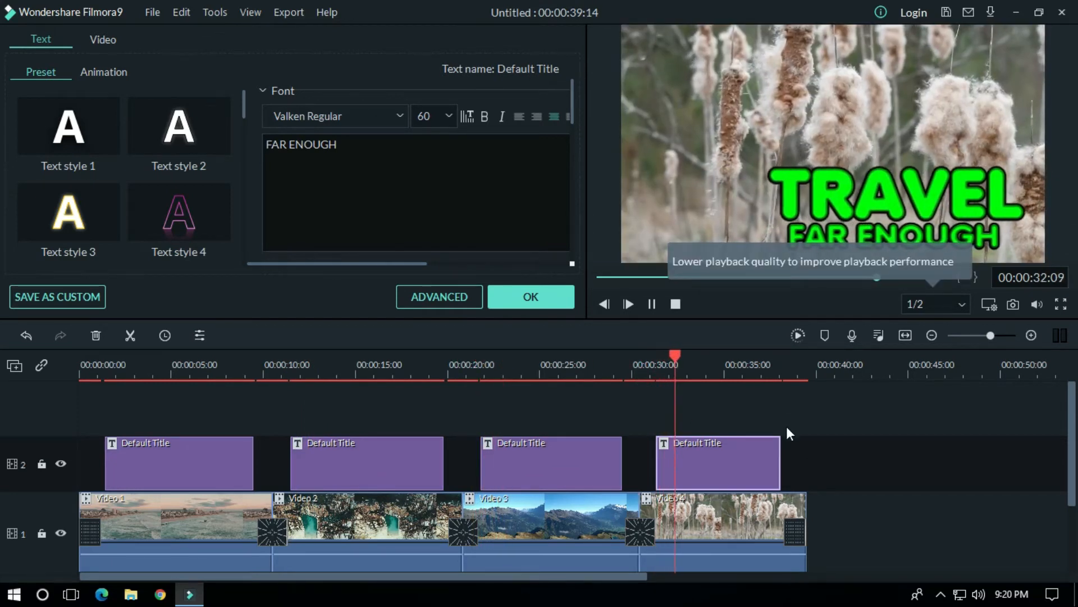
pyautogui.press('space')
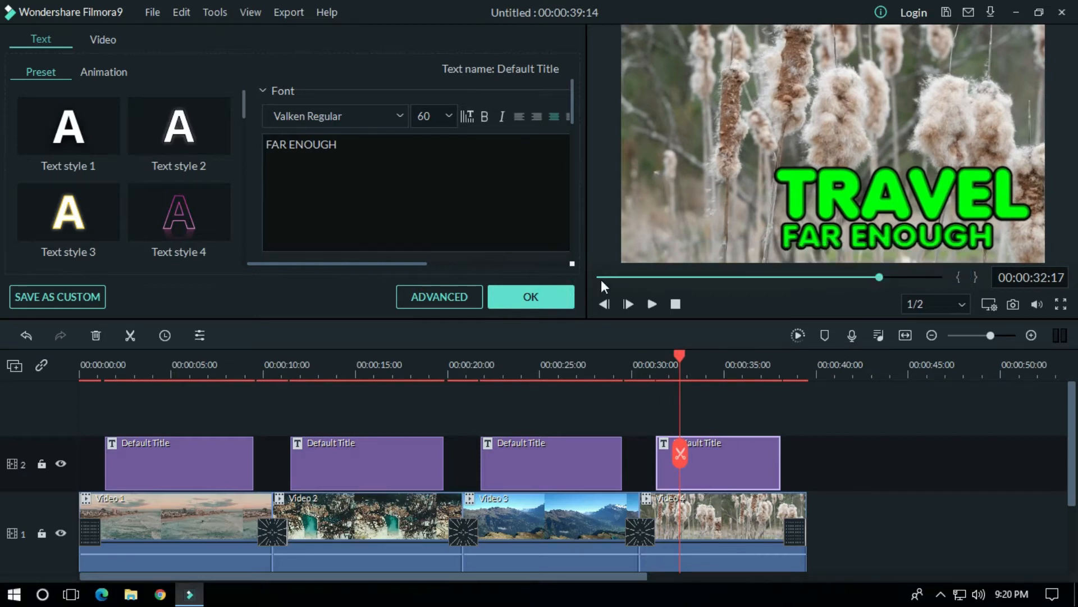
# - Accept the title settings and start exporting the titled sequence with the output name Travel
pyautogui.click(557, 296)
pyautogui.click(548, 44)
pyautogui.press('BackSpace')
pyautogui.press('BackSpace')
pyautogui.press('BackSpace')
pyautogui.press('BackSpace')
pyautogui.press('BackSpace')
pyautogui.write('Travel')
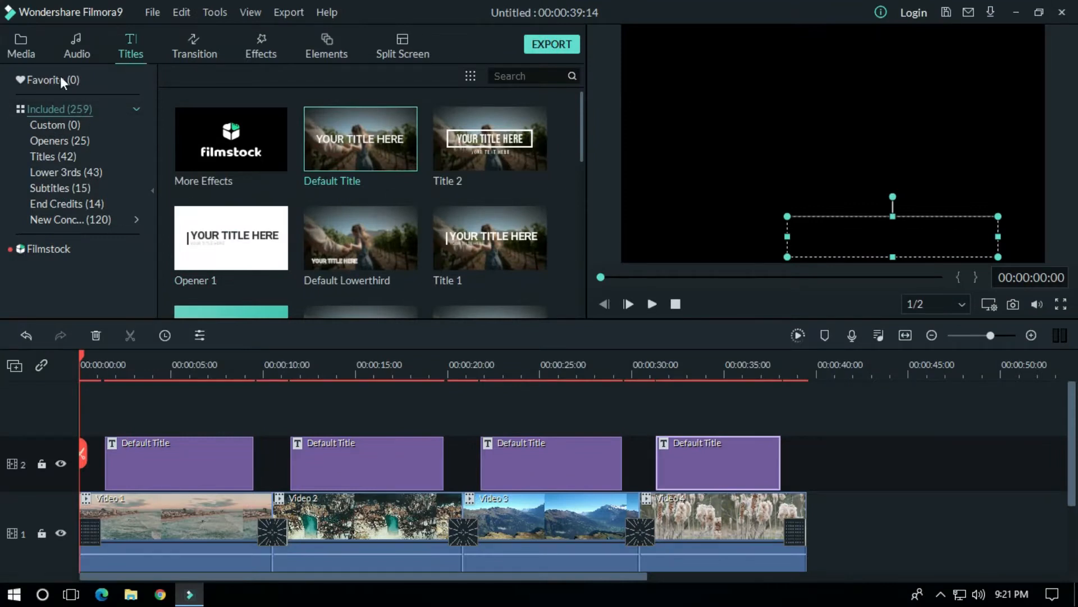
# - Import the Green Video file from the desktop's New folder into the project media
pyautogui.click(28, 50)
pyautogui.rightClick(493, 213)
pyautogui.click(515, 223)
pyautogui.click(191, 147)
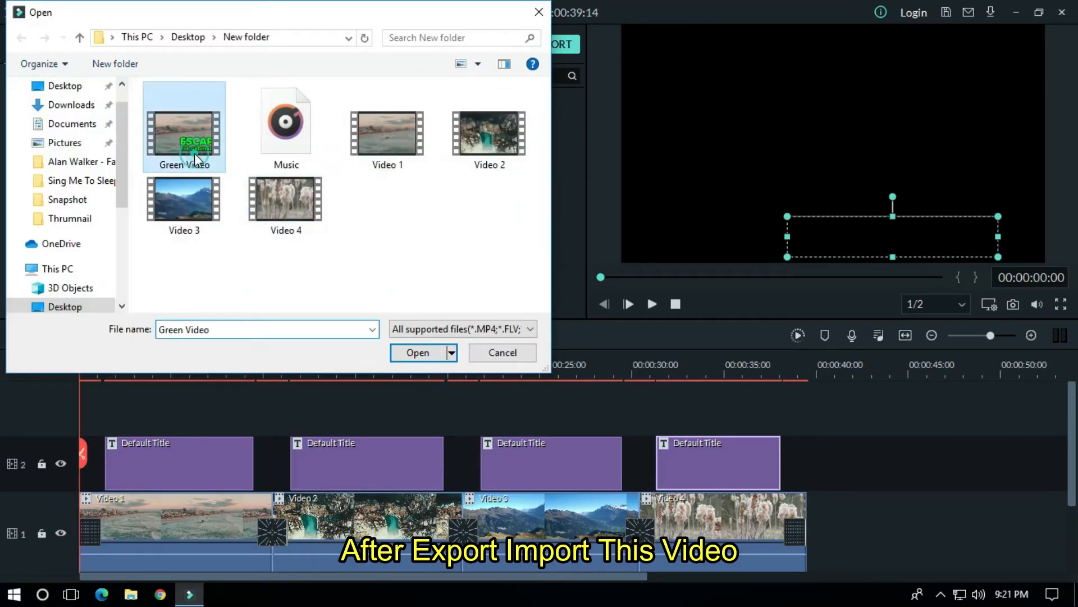
pyautogui.click(420, 352)
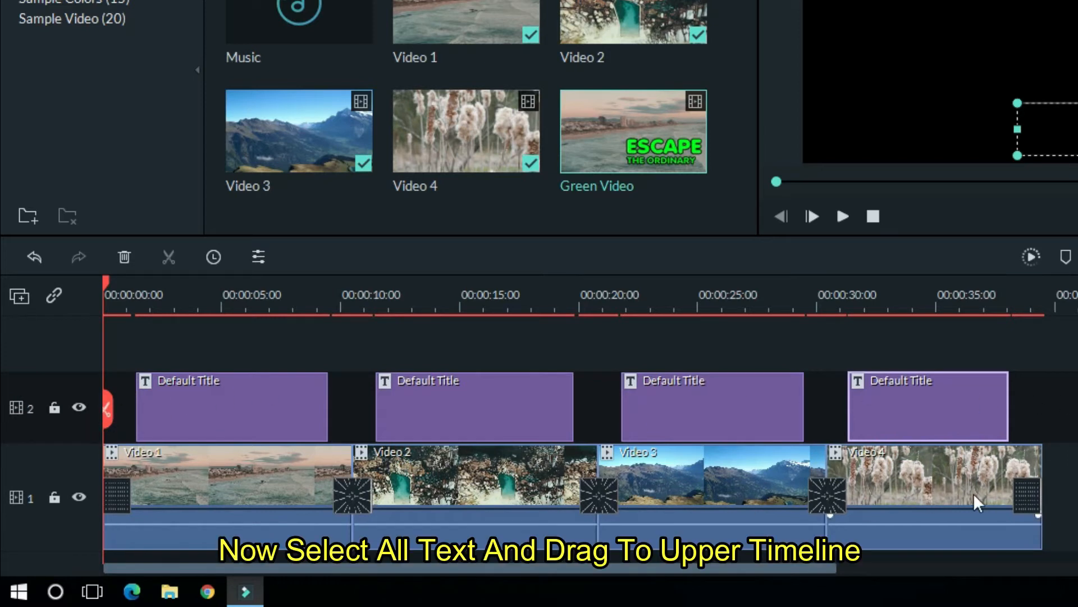
# - Move all four titles up to track 3 and place Green Video on track 2 from the start of the timeline
pyautogui.moveTo(1049, 408); pyautogui.dragTo(484, 514)
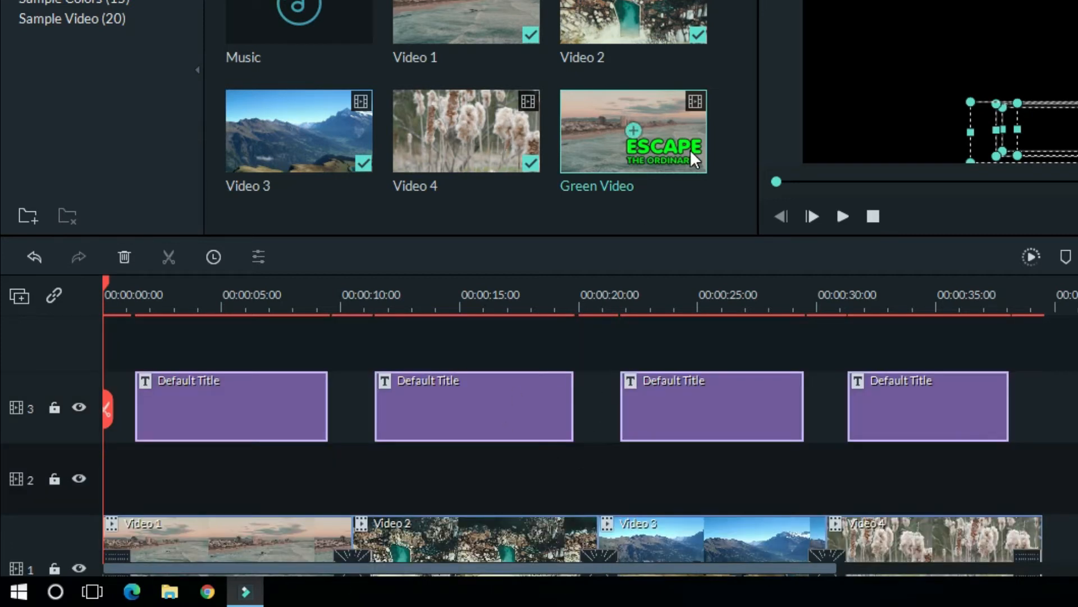
pyautogui.moveTo(686, 130); pyautogui.dragTo(109, 491)
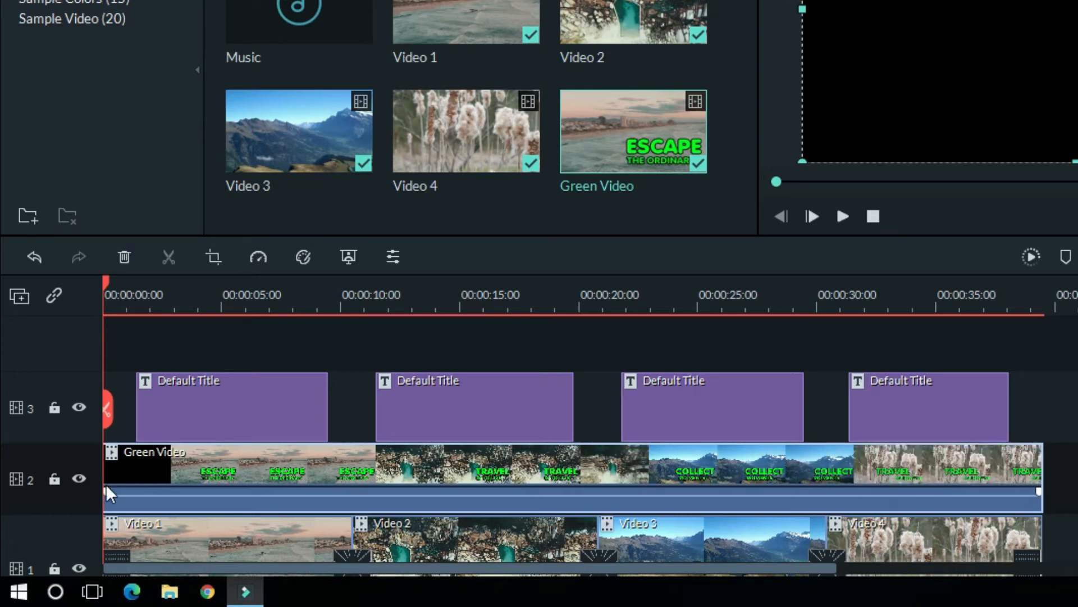
# - Hide the title track and open the Green Video clip's properties with the playhead over the ESCAPE title
pyautogui.click(79, 406)
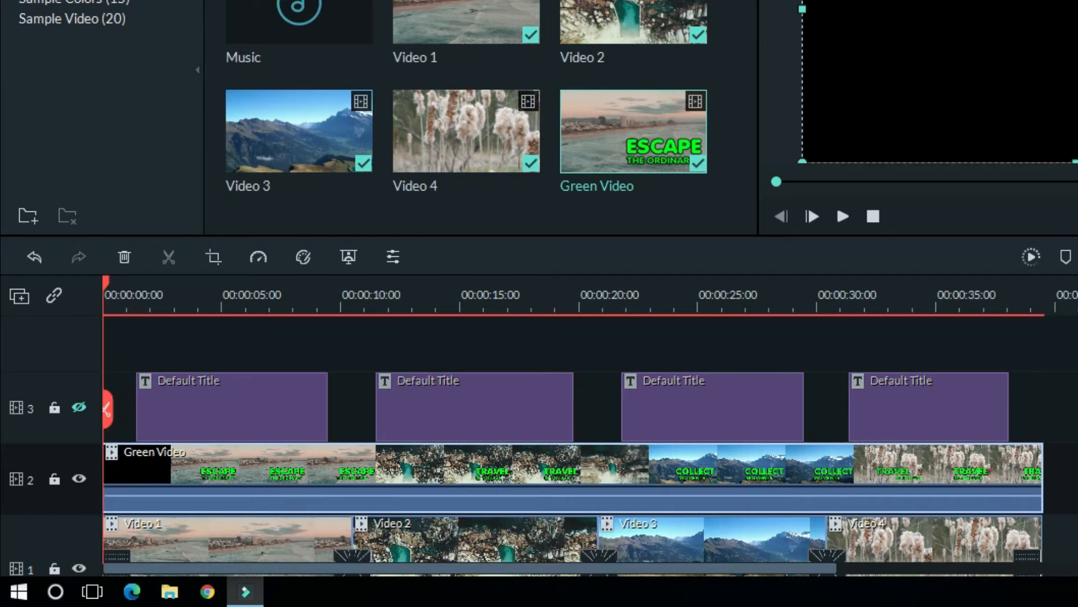
pyautogui.scroll(-1, 1, 382)
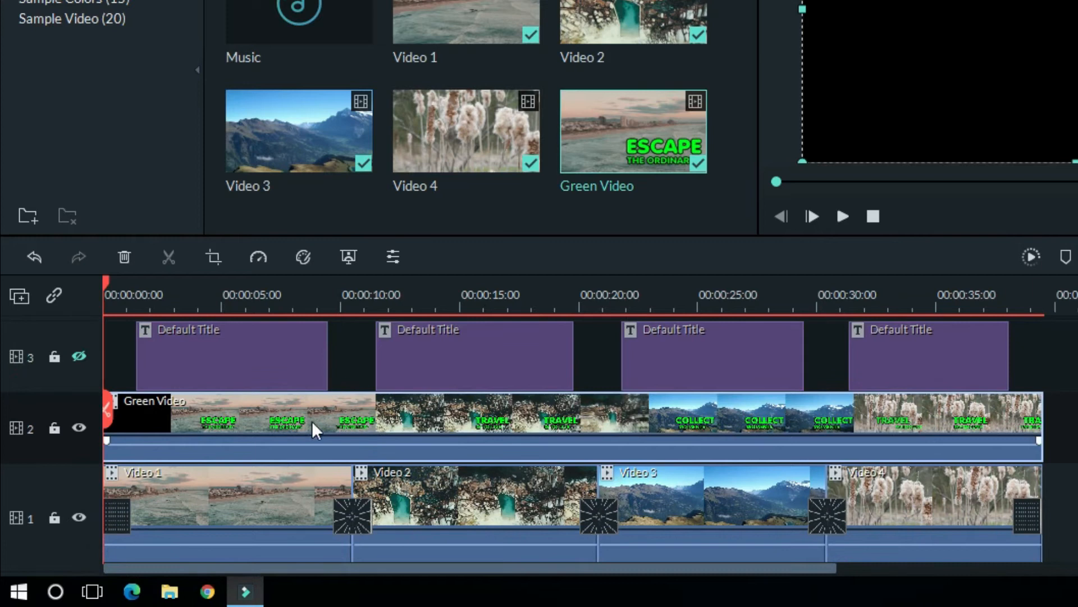
pyautogui.moveTo(251, 298); pyautogui.dragTo(245, 282)
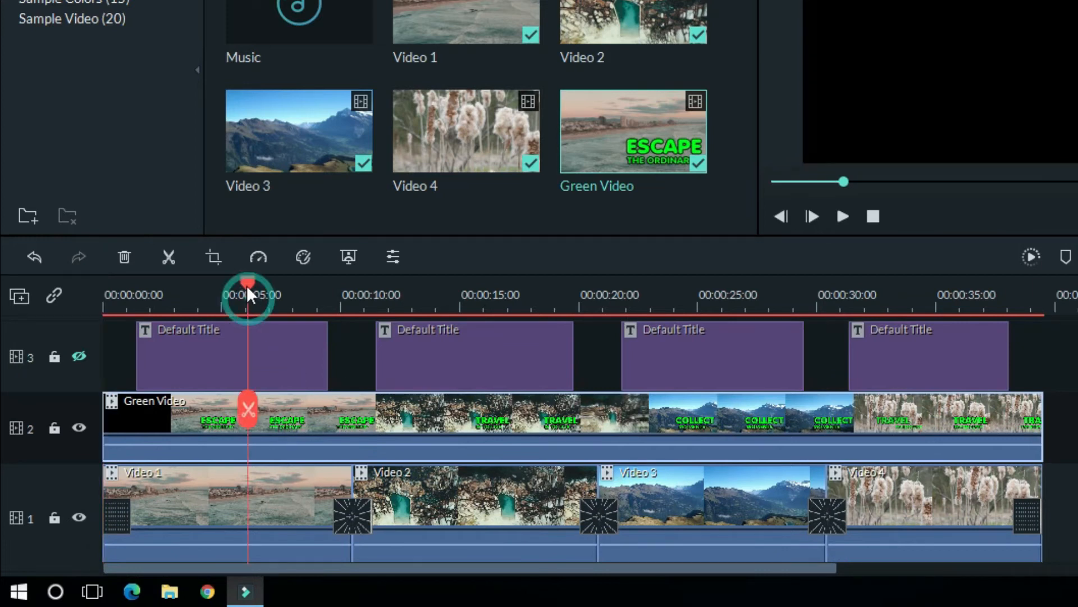
pyautogui.doubleClick(336, 416)
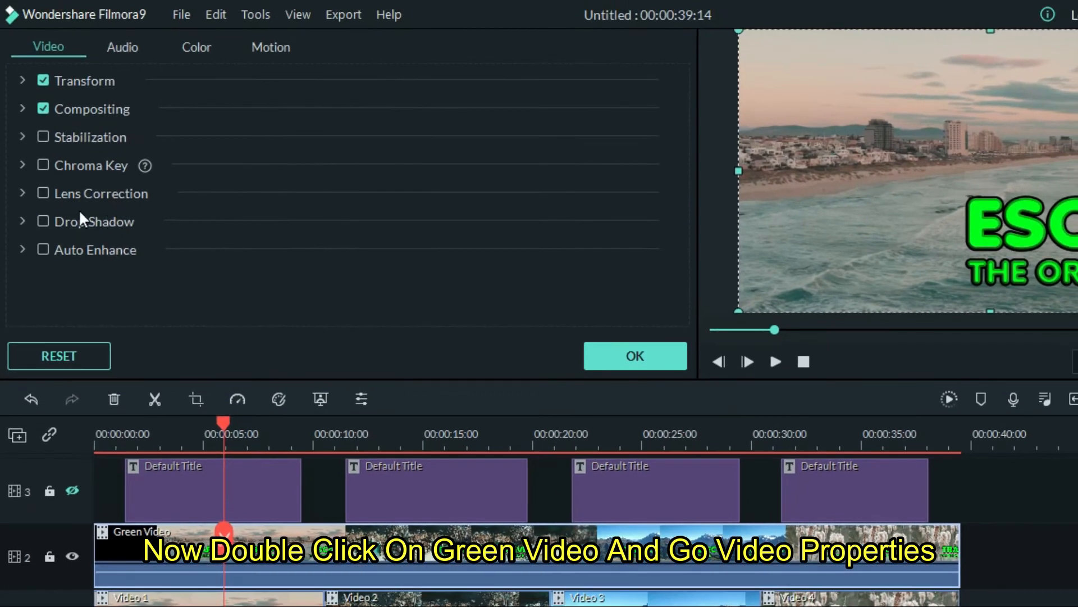
# - Enable Chroma Key on Green Video and sample the green of the ESCAPE lettering as the key color
pyautogui.click(23, 167)
pyautogui.click(44, 165)
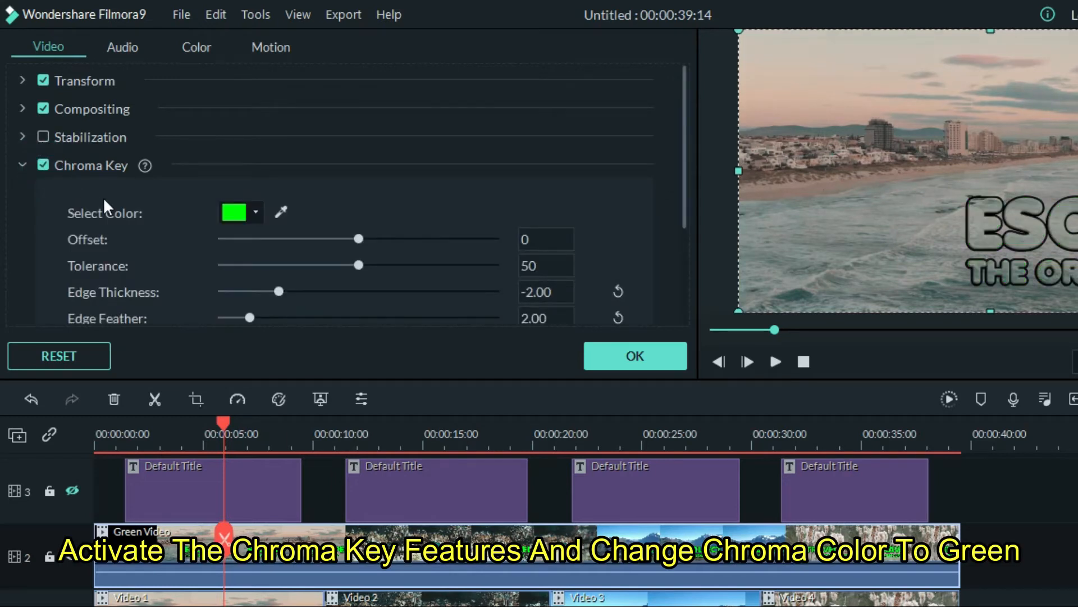
pyautogui.click(281, 212)
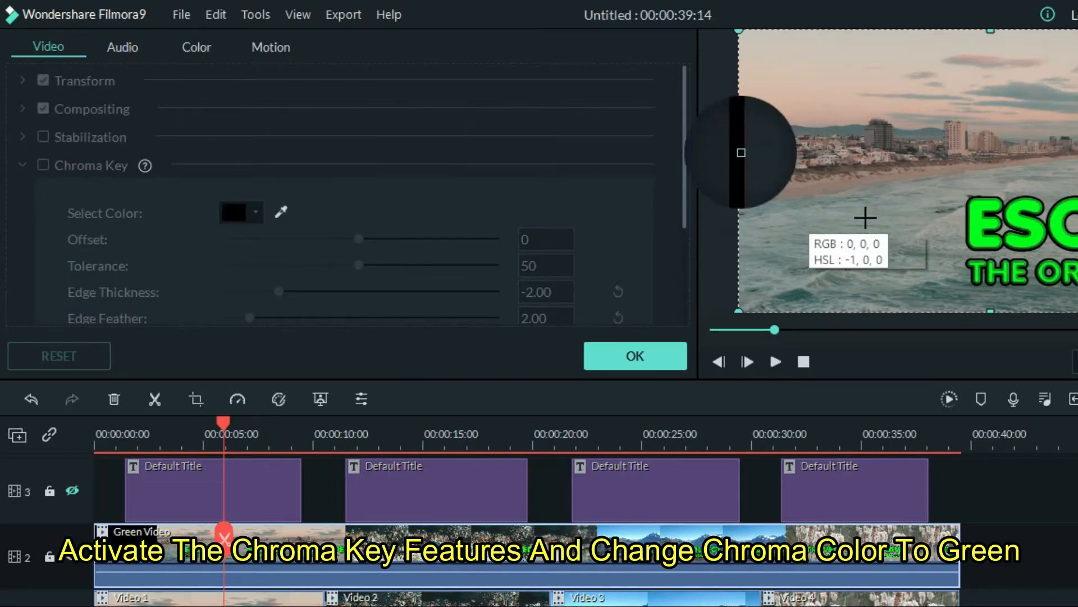
pyautogui.click(976, 209)
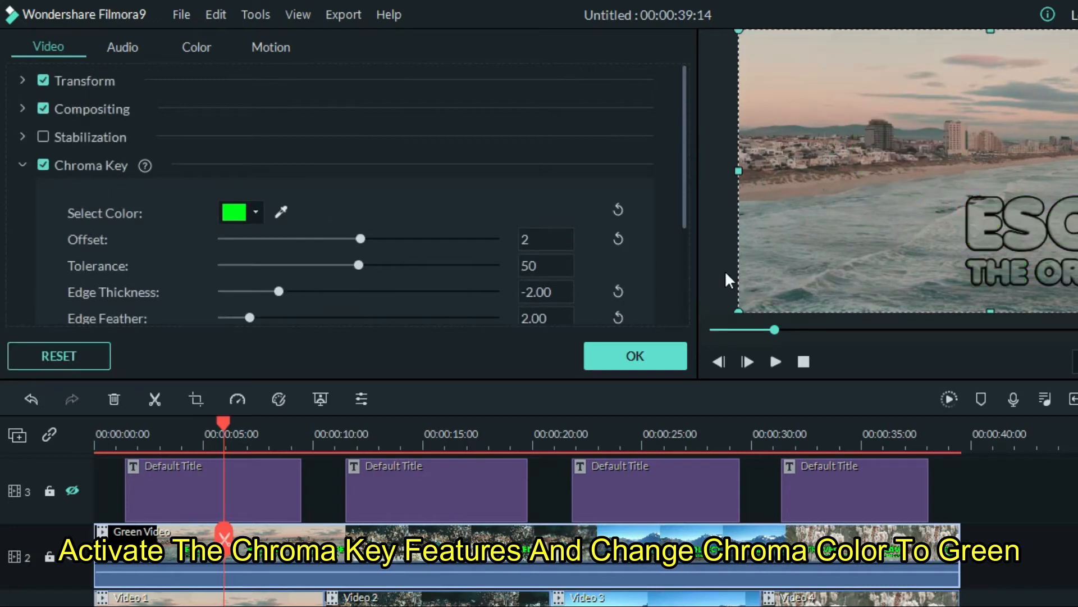
# - Set the Chroma Key offset to 0 and both edge thickness and edge feather to 1, and accept the settings
pyautogui.moveTo(683, 187); pyautogui.dragTo(642, 204)
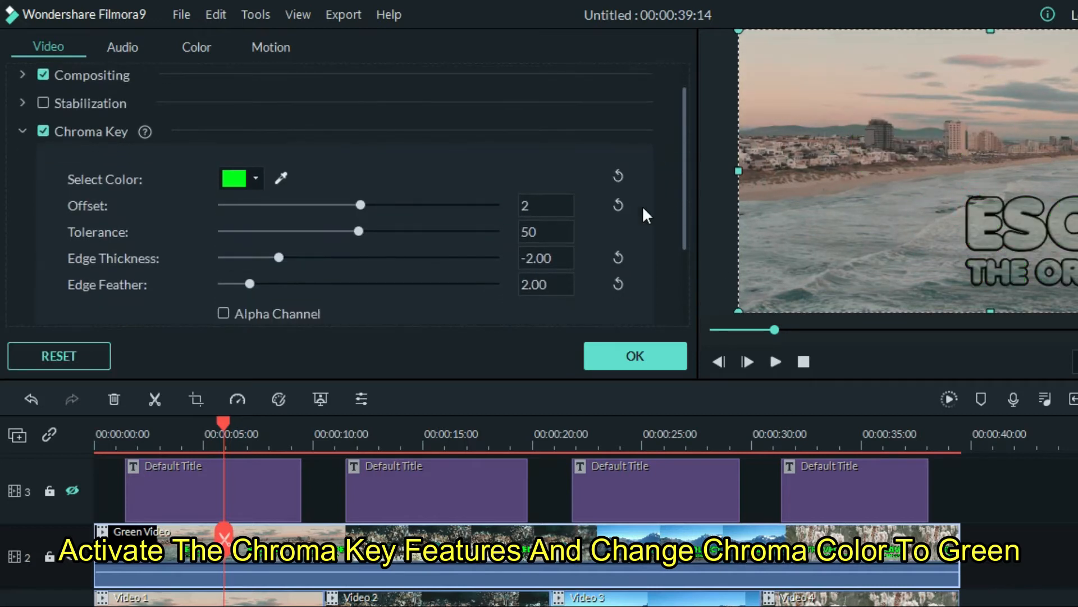
pyautogui.doubleClick(538, 206)
pyautogui.write('0')
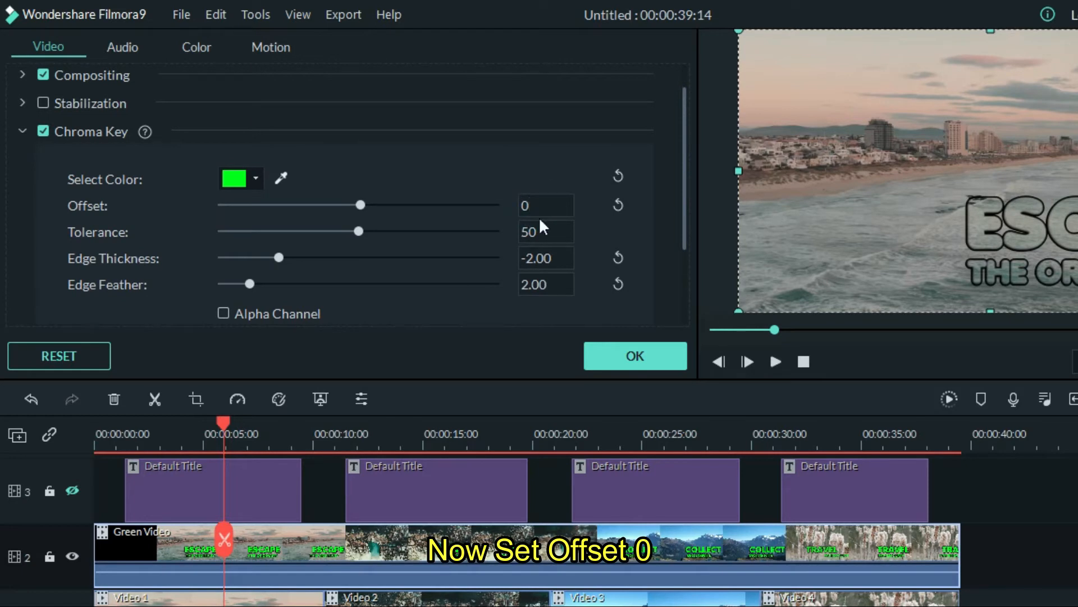
pyautogui.click(583, 233)
pyautogui.scroll(-1, 585, 233)
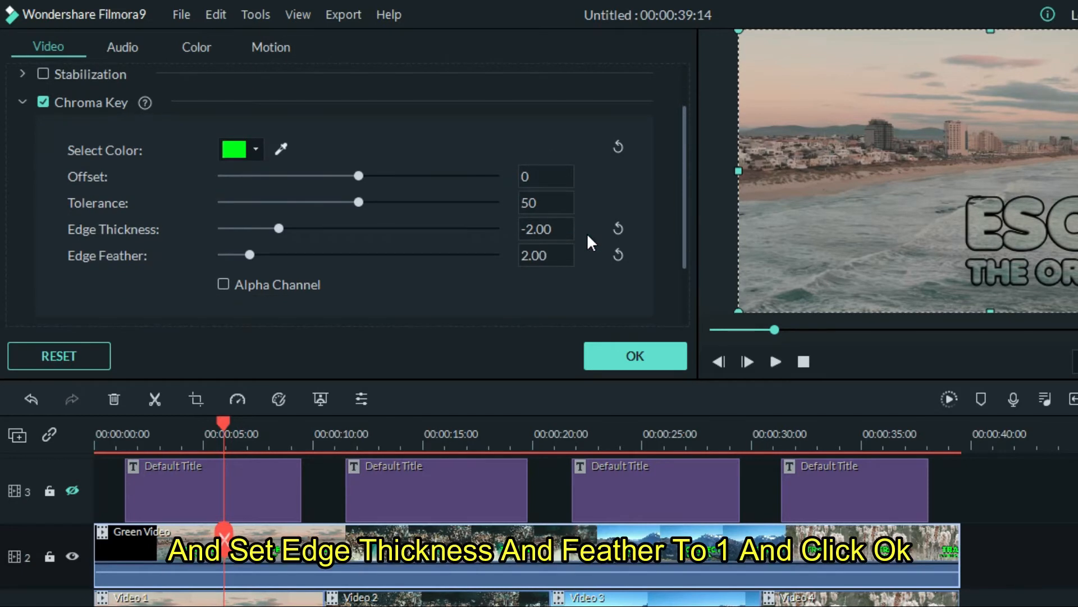
pyautogui.doubleClick(553, 229)
pyautogui.write('1')
pyautogui.click(577, 267)
pyautogui.doubleClick(546, 256)
pyautogui.write('1')
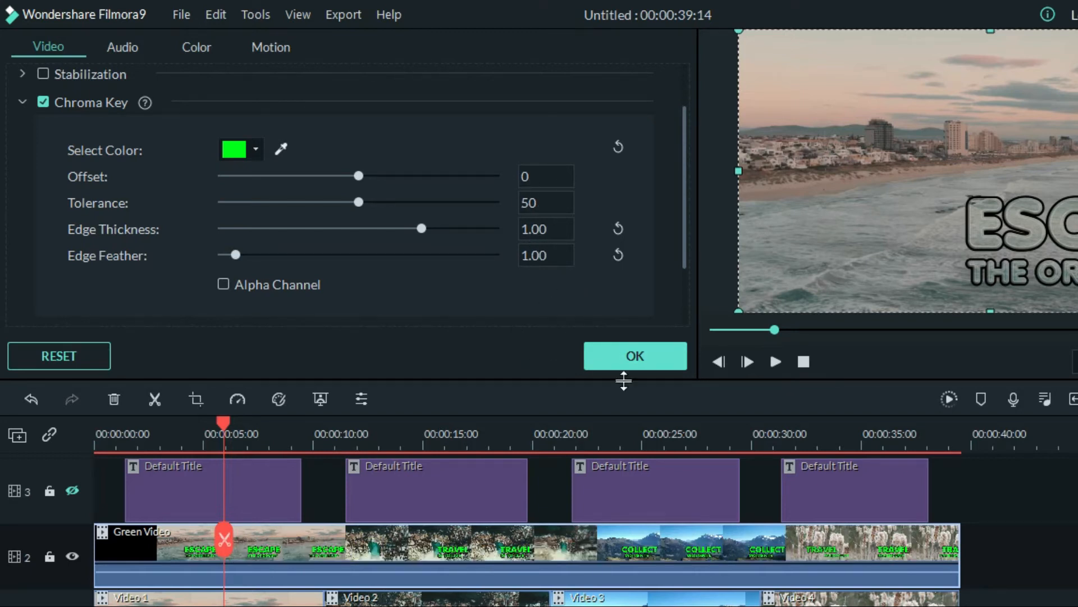
pyautogui.click(626, 355)
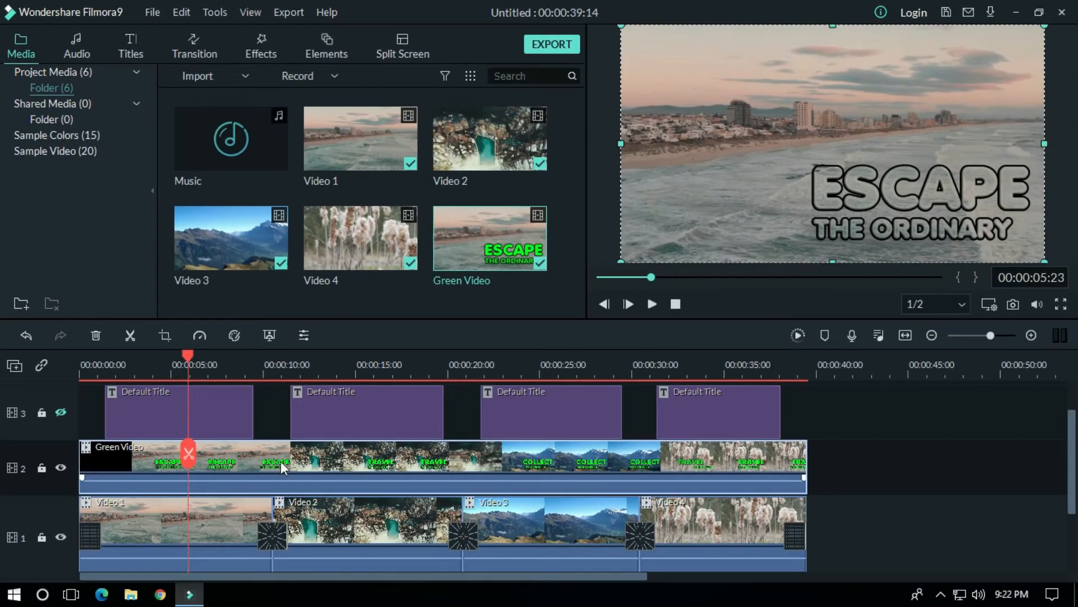
# - Set the Transform scale of Video 1 on track 1 to 105%
pyautogui.scroll(-1, 282, 468)
pyautogui.click(170, 359)
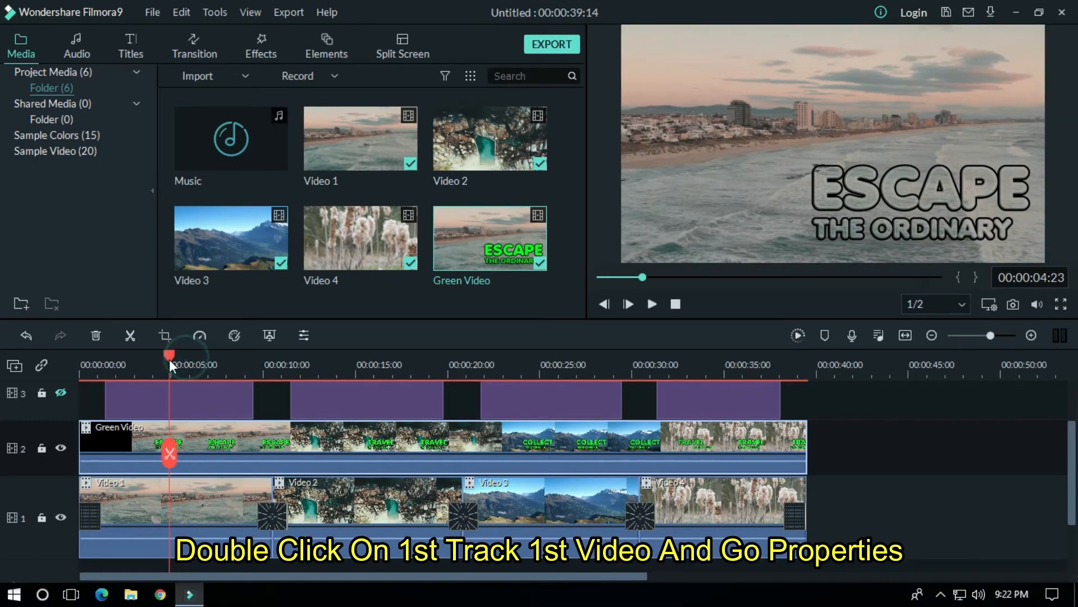
pyautogui.doubleClick(196, 496)
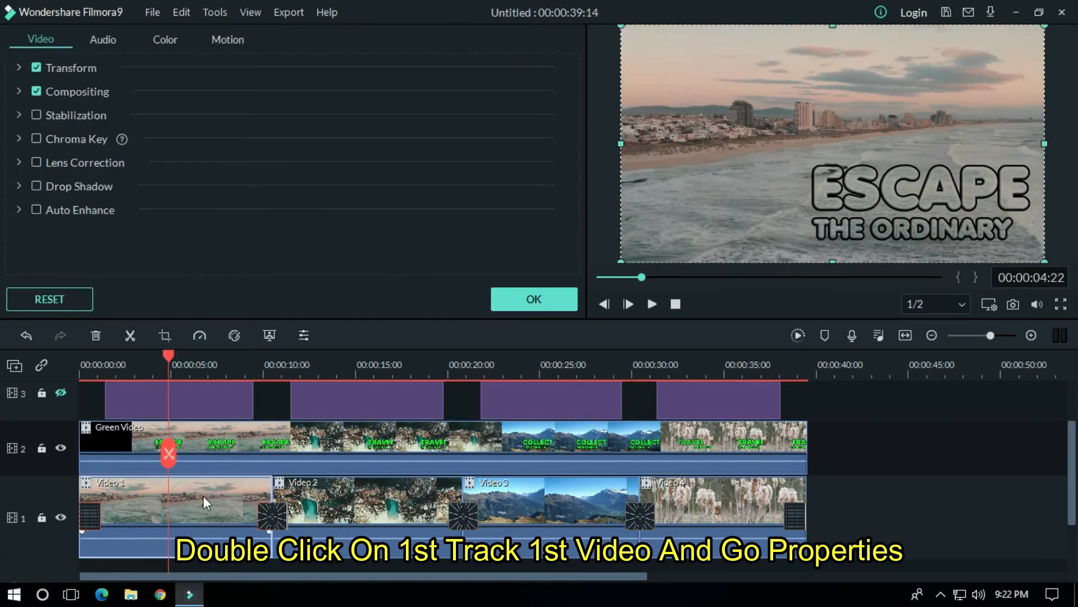
pyautogui.click(20, 91)
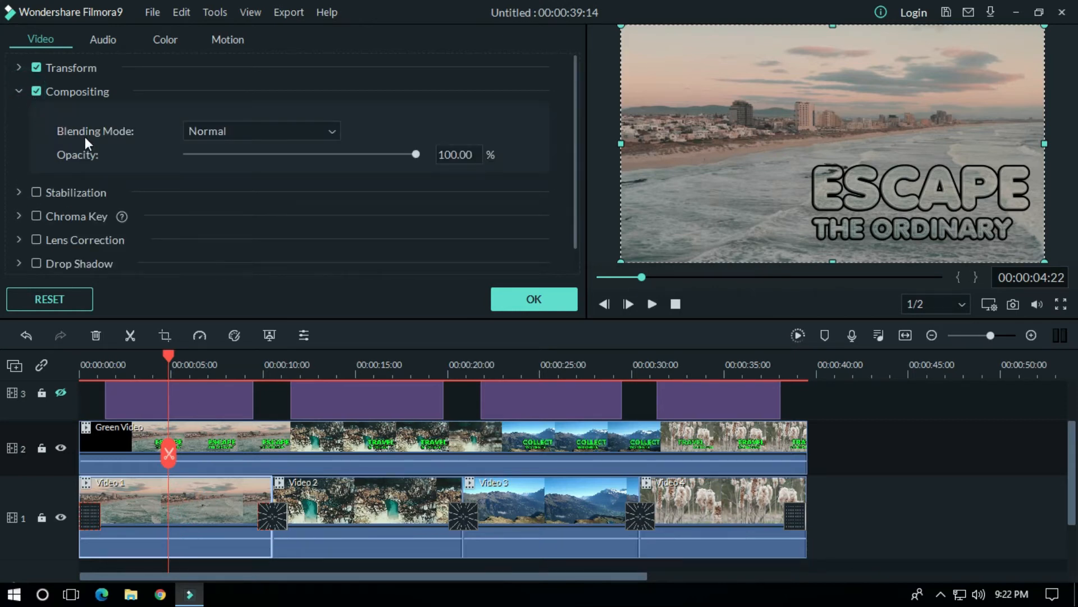
pyautogui.click(17, 87)
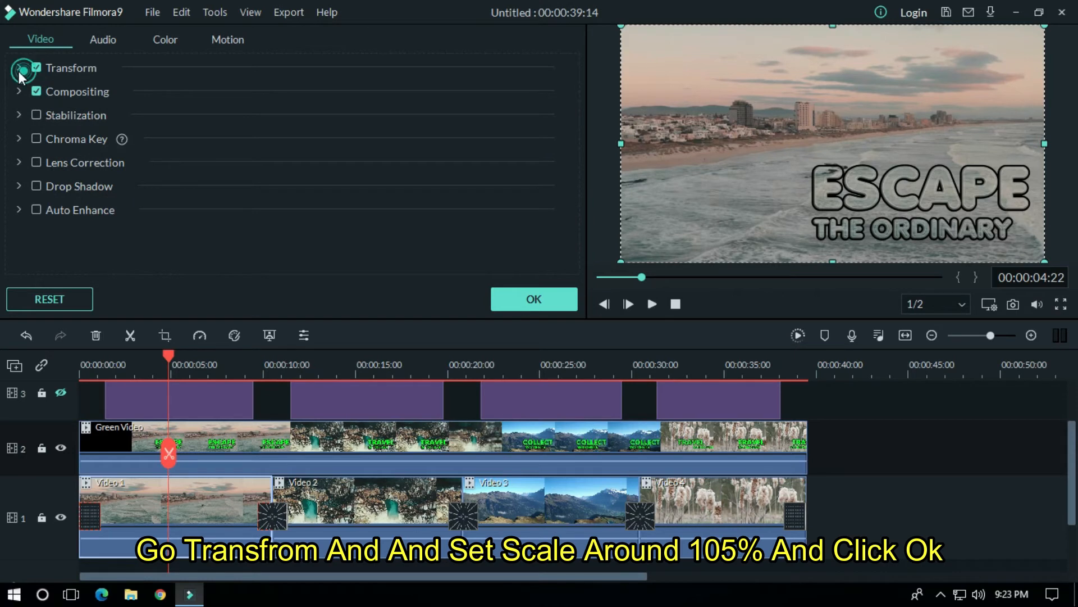
pyautogui.click(19, 69)
pyautogui.click(451, 153)
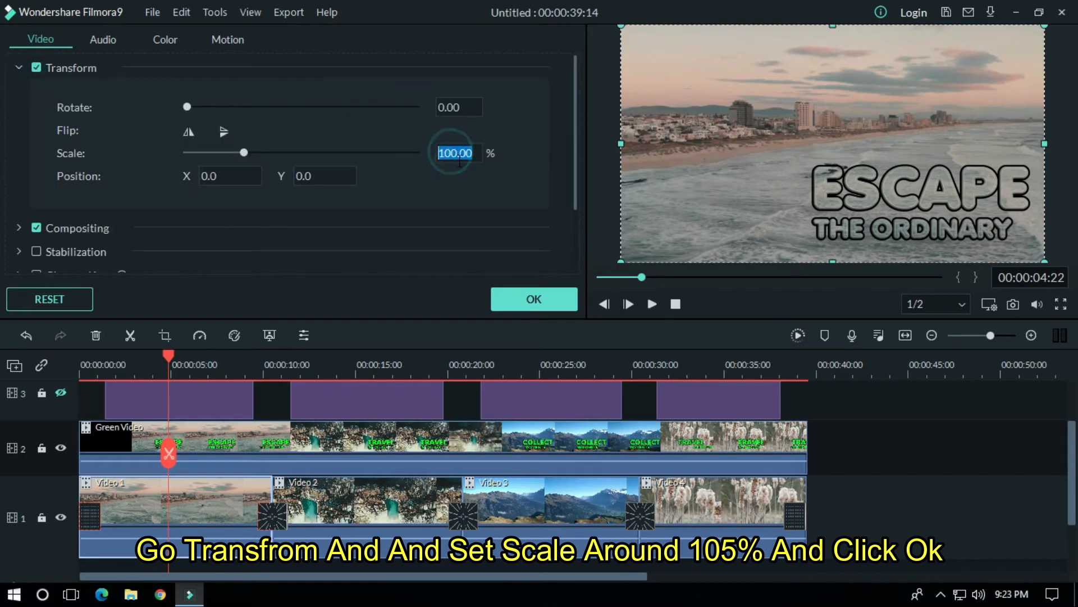
pyautogui.press('Return')
# - Set the Transform scale of Video 2 and Video 3 on track 1 to 105% each
pyautogui.doubleClick(331, 516)
pyautogui.click(460, 152)
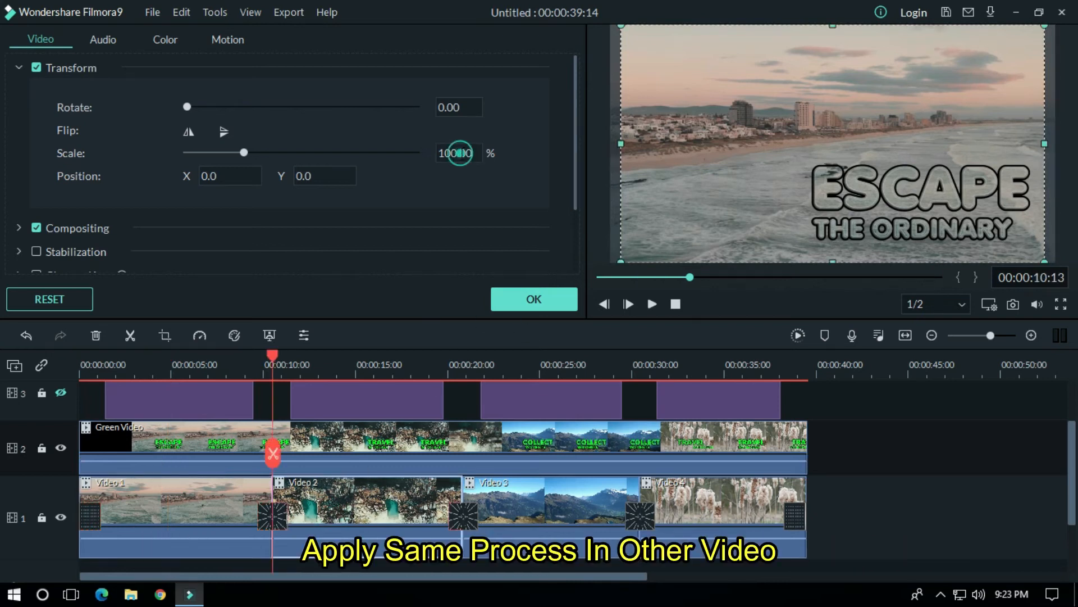
pyautogui.write('105')
pyautogui.press('Return')
pyautogui.doubleClick(479, 522)
pyautogui.click(456, 154)
pyautogui.write('105')
pyautogui.press('Return')
# - Set the Transform scale of Video 4 to 105% and accept the clip settings
pyautogui.doubleClick(697, 517)
pyautogui.click(457, 153)
pyautogui.write('105')
pyautogui.press('Return')
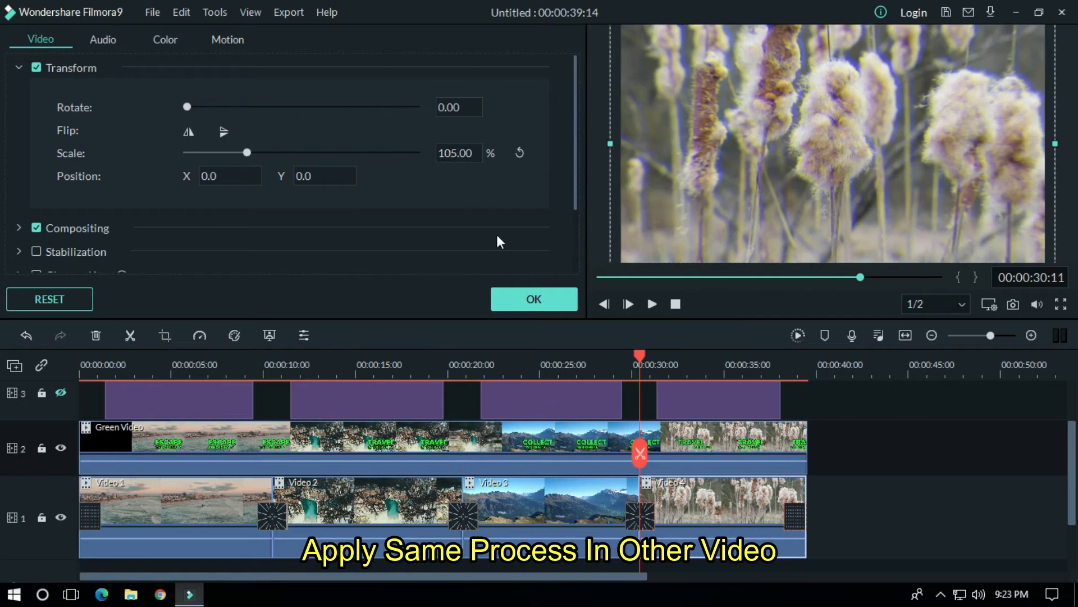
pyautogui.click(534, 298)
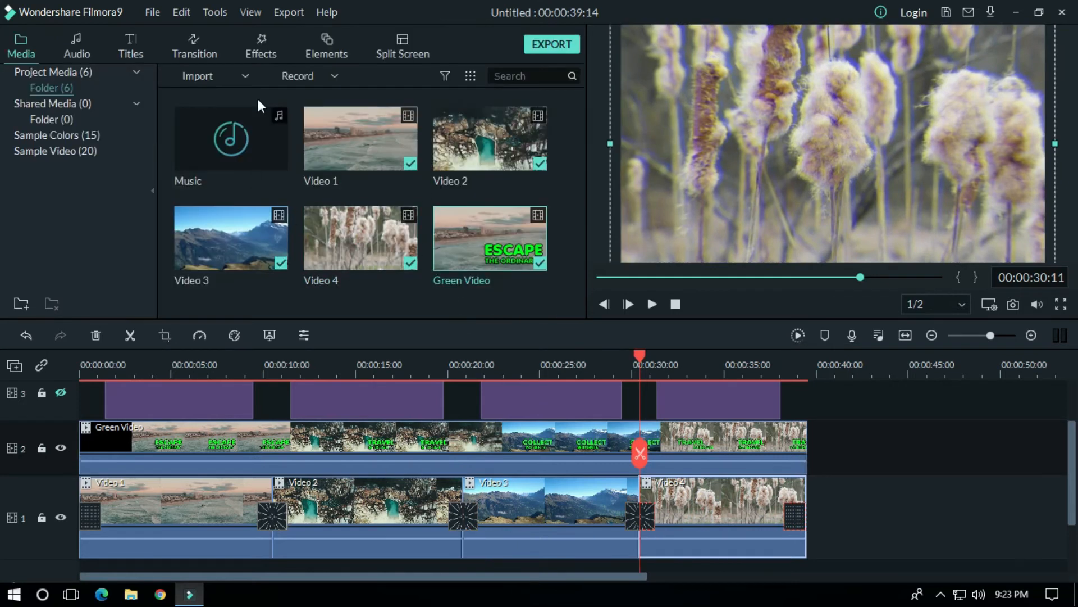
# - Search the effects for "amp" and apply the AmPlash effect to Video 1 on track 1
pyautogui.click(261, 46)
pyautogui.click(541, 76)
pyautogui.write('amp')
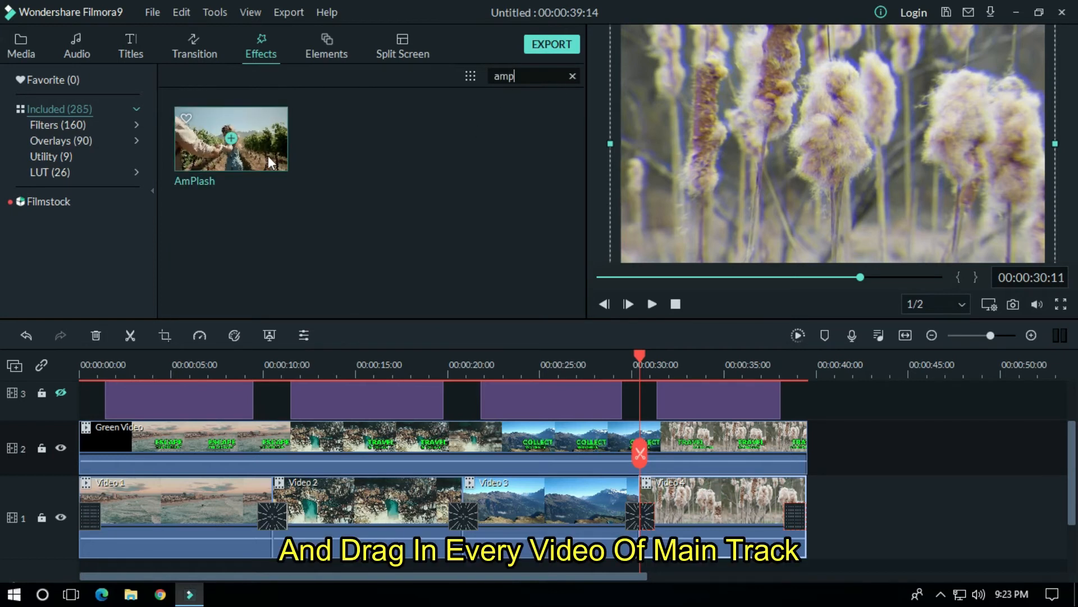
pyautogui.moveTo(268, 144); pyautogui.dragTo(174, 507)
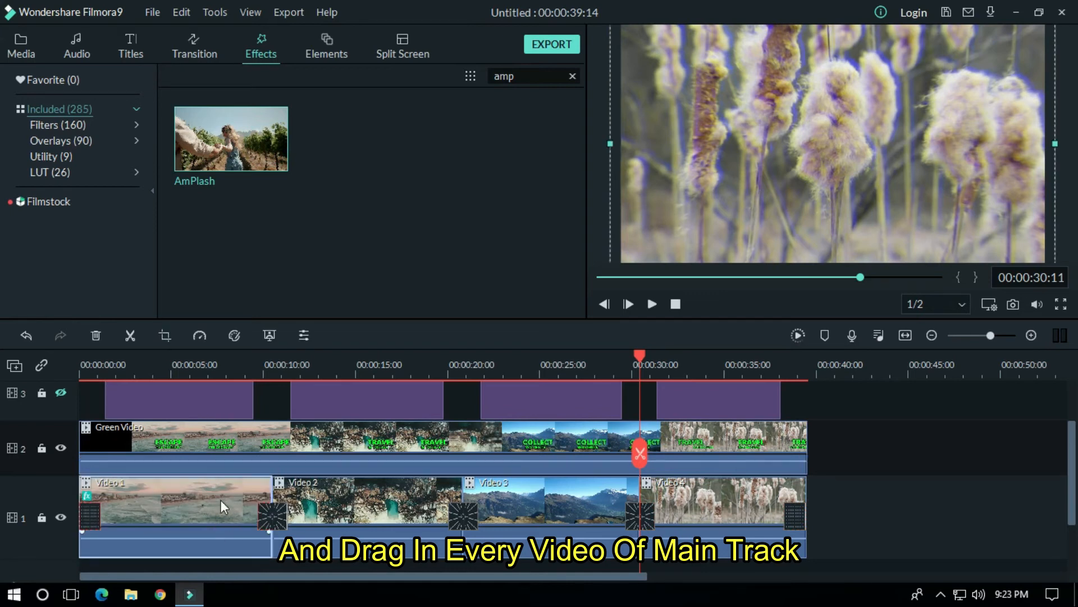
# - Apply the AmPlash effect to Video 2, Video 3 and Video 4 on track 1 and preview the first title around 4 seconds
pyautogui.moveTo(265, 159); pyautogui.dragTo(541, 487)
pyautogui.moveTo(264, 143); pyautogui.dragTo(688, 521)
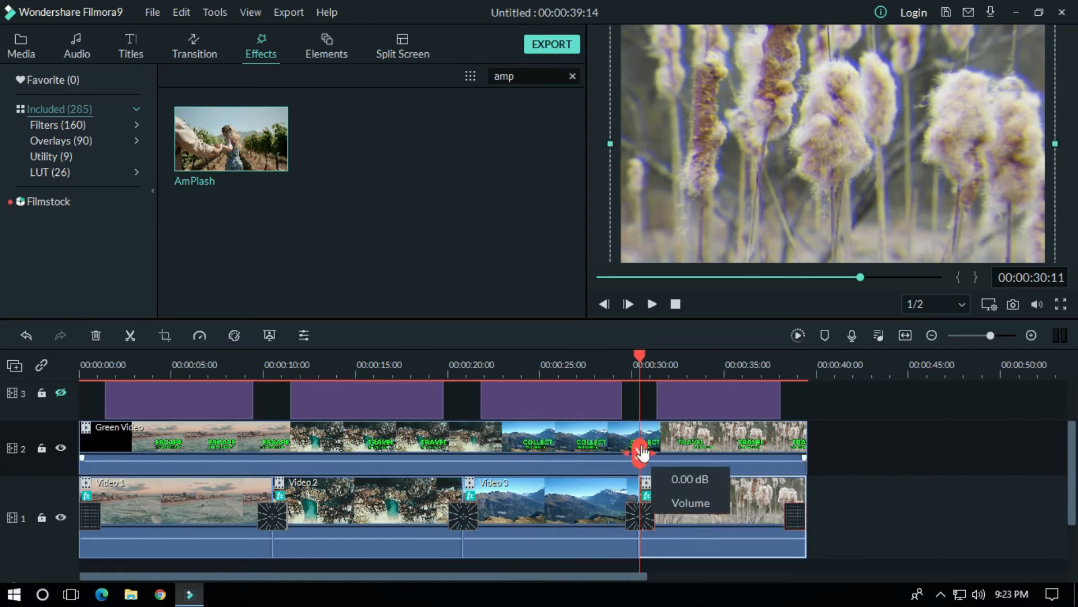
pyautogui.moveTo(639, 352); pyautogui.dragTo(156, 416)
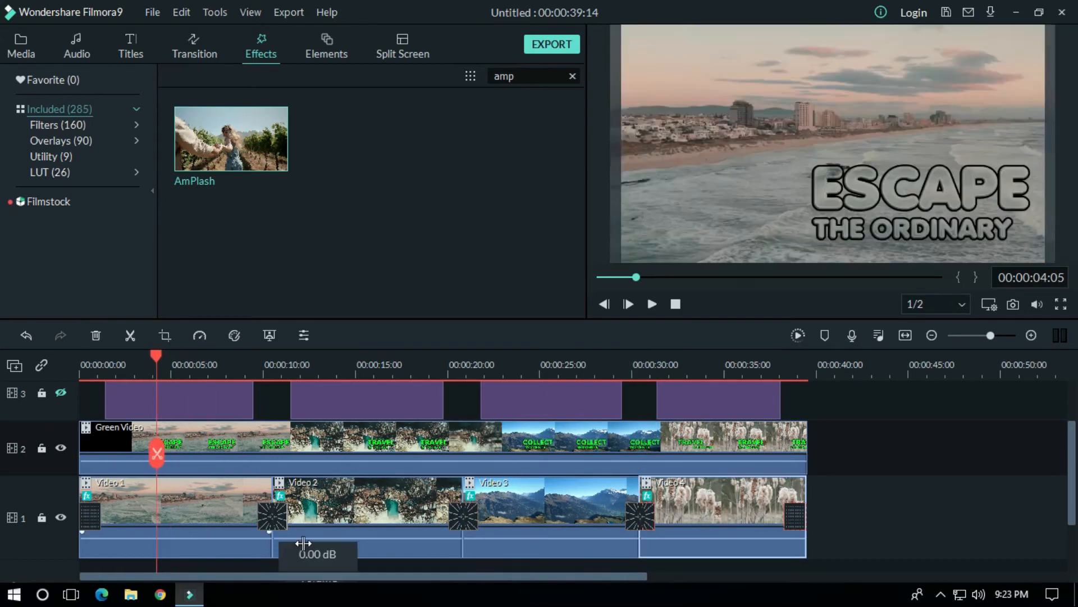
# - Search the effects for "blue" and apply the Blue Explosion effect to Video 1 on track 1
pyautogui.click(573, 76)
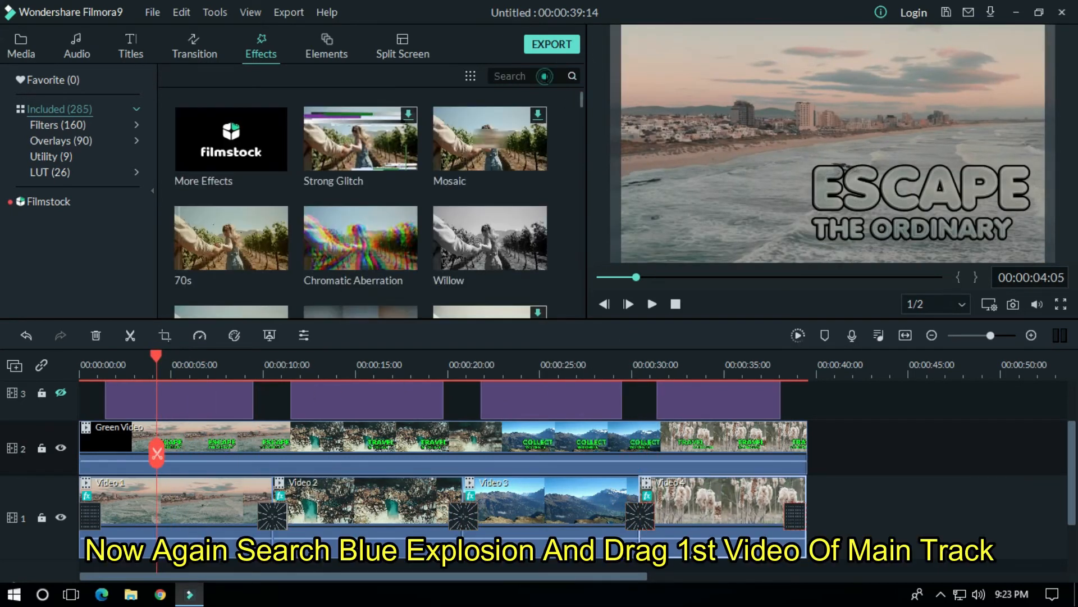
pyautogui.write('blue')
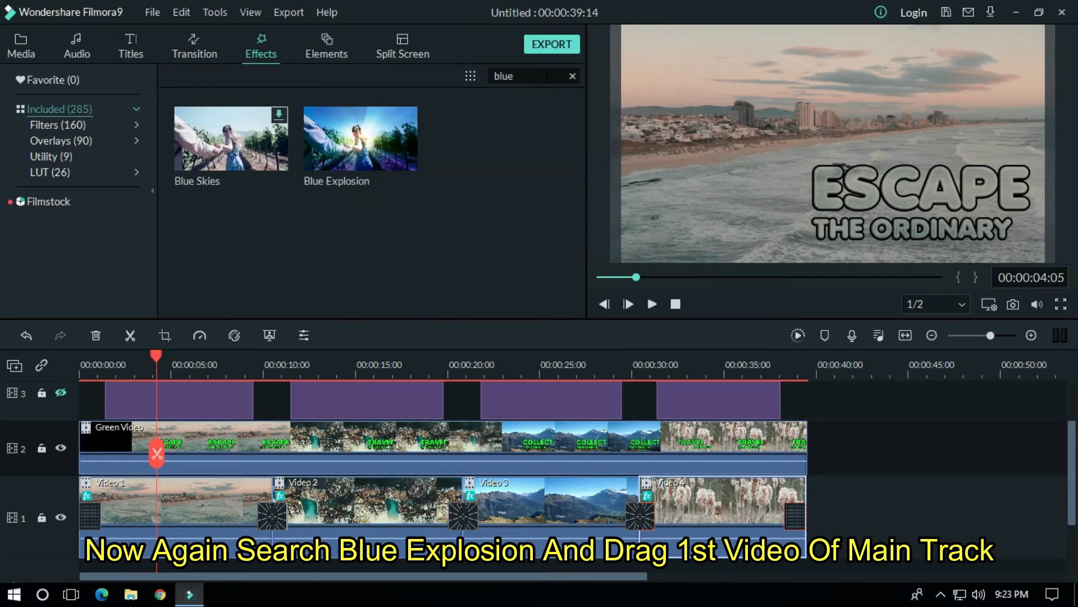
pyautogui.moveTo(391, 152); pyautogui.dragTo(196, 500)
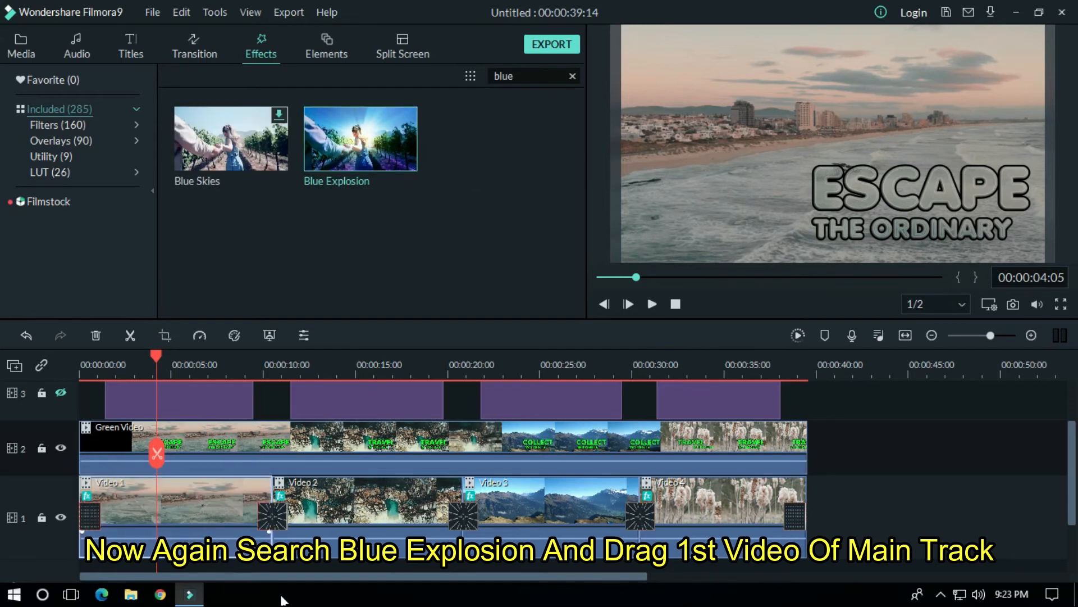
# - Search the effects for "brigh" and apply the Bright Lights effect to Video 2 on track 1
pyautogui.click(573, 76)
pyautogui.click(507, 76)
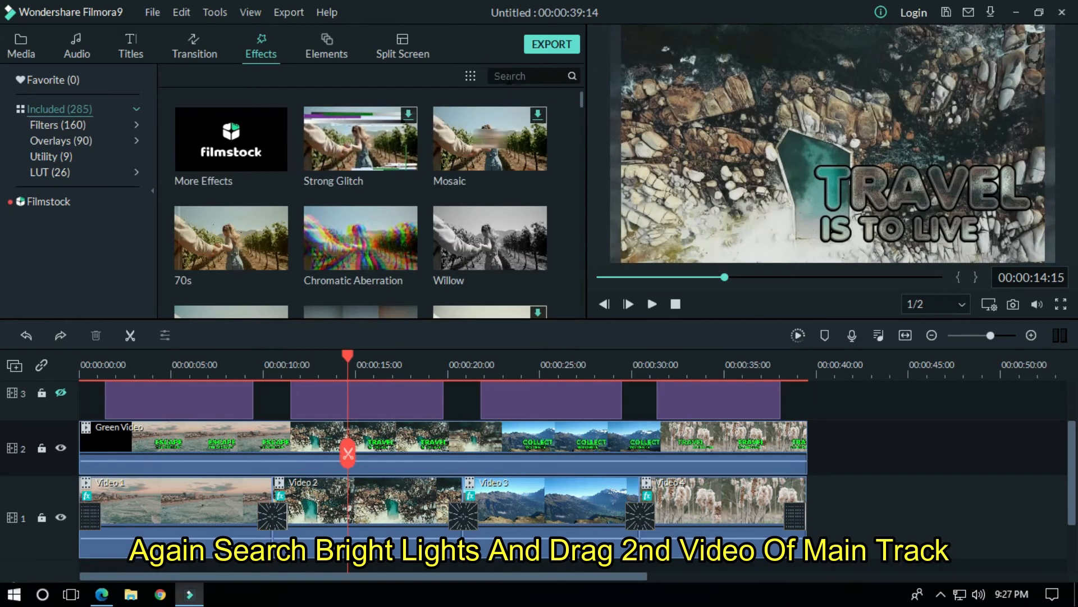
pyautogui.write('b')
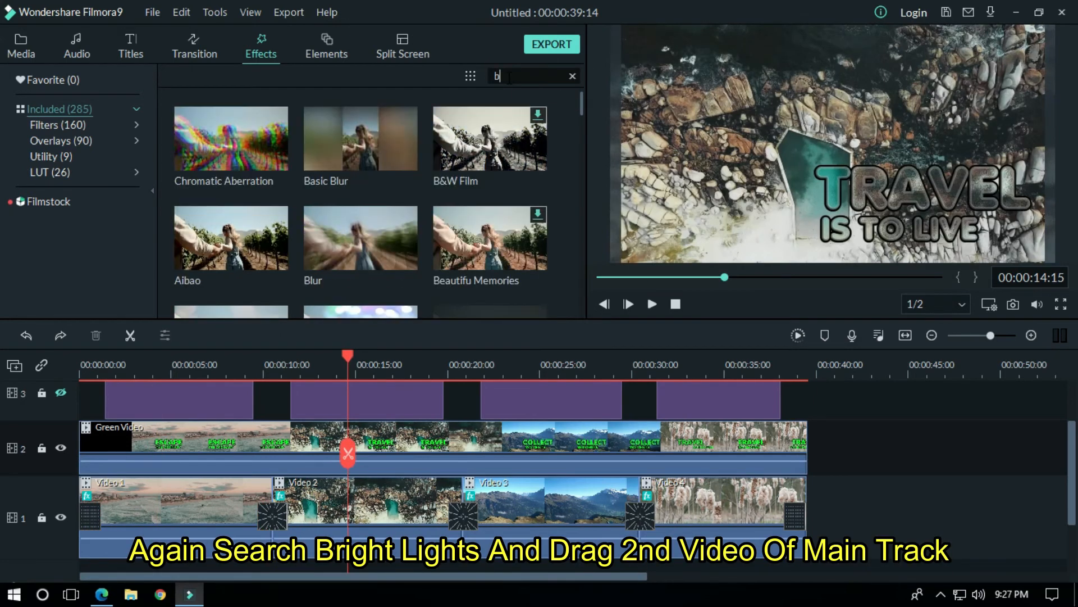
pyautogui.write('righ')
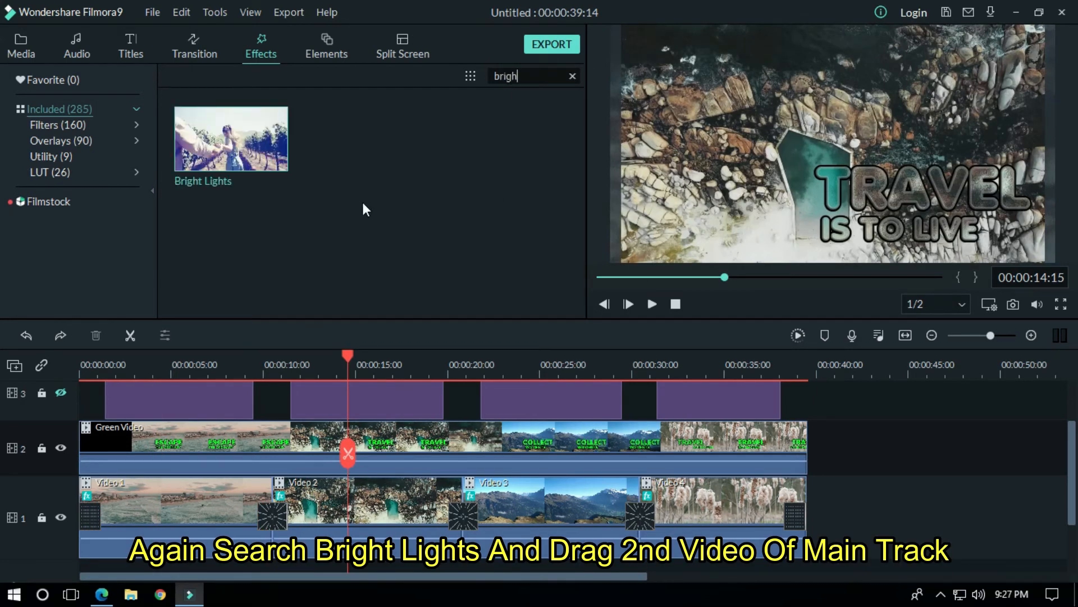
pyautogui.moveTo(251, 144); pyautogui.dragTo(349, 501)
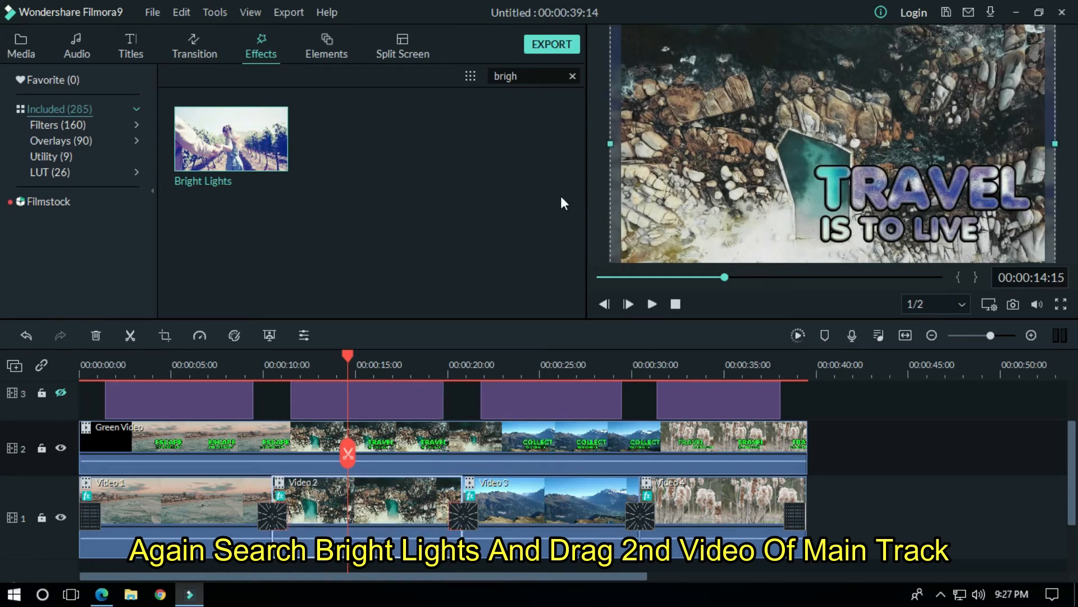
# - Search the effects for "pur" and apply Purple Lomo to Video 3 and Purple Haze to Video 4 on track 1
pyautogui.click(572, 76)
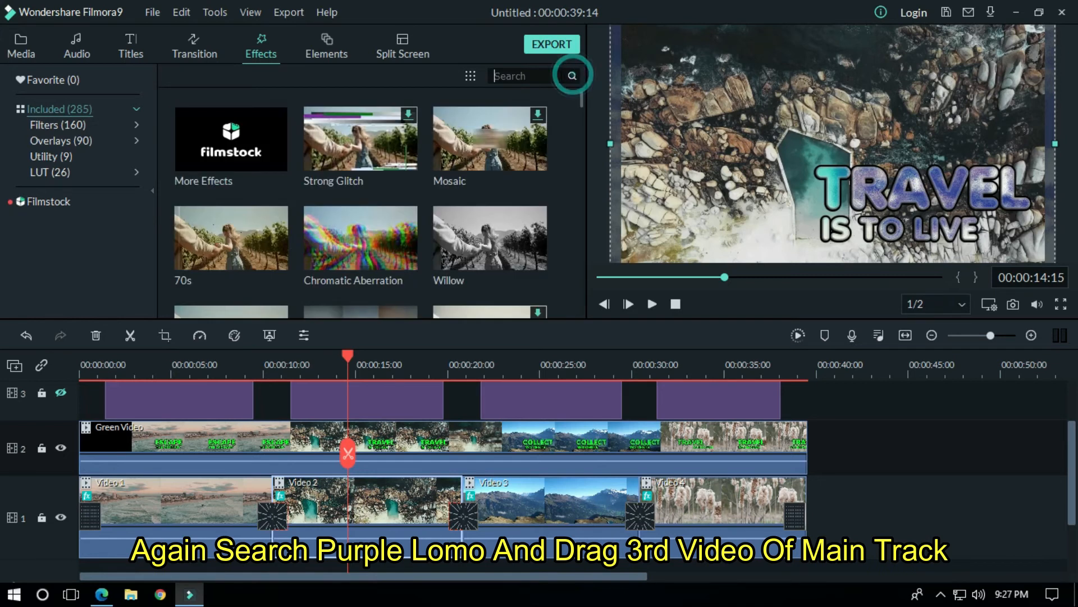
pyautogui.write('pur')
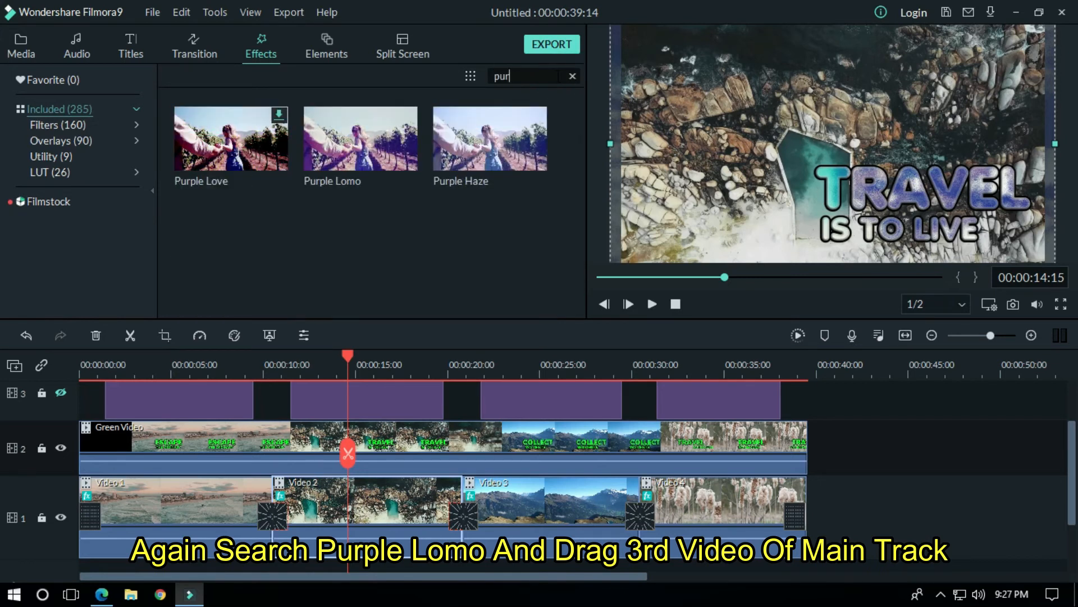
pyautogui.moveTo(397, 144); pyautogui.dragTo(503, 499)
pyautogui.moveTo(520, 144); pyautogui.dragTo(708, 495)
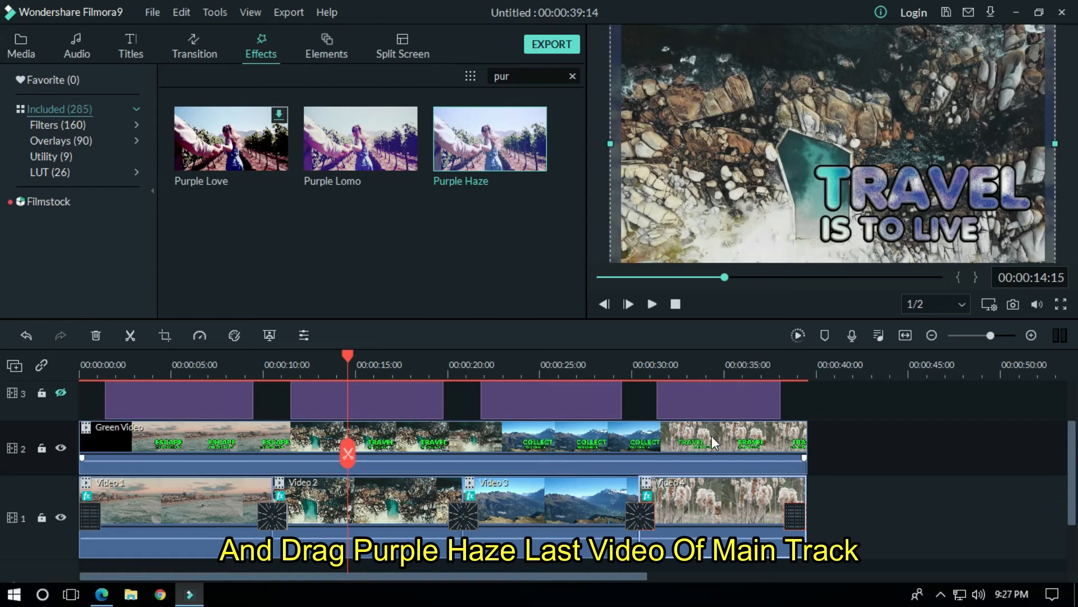
# - Add the Music clip from the project media to audio track 1, starting at the beginning of the timeline
pyautogui.click(20, 52)
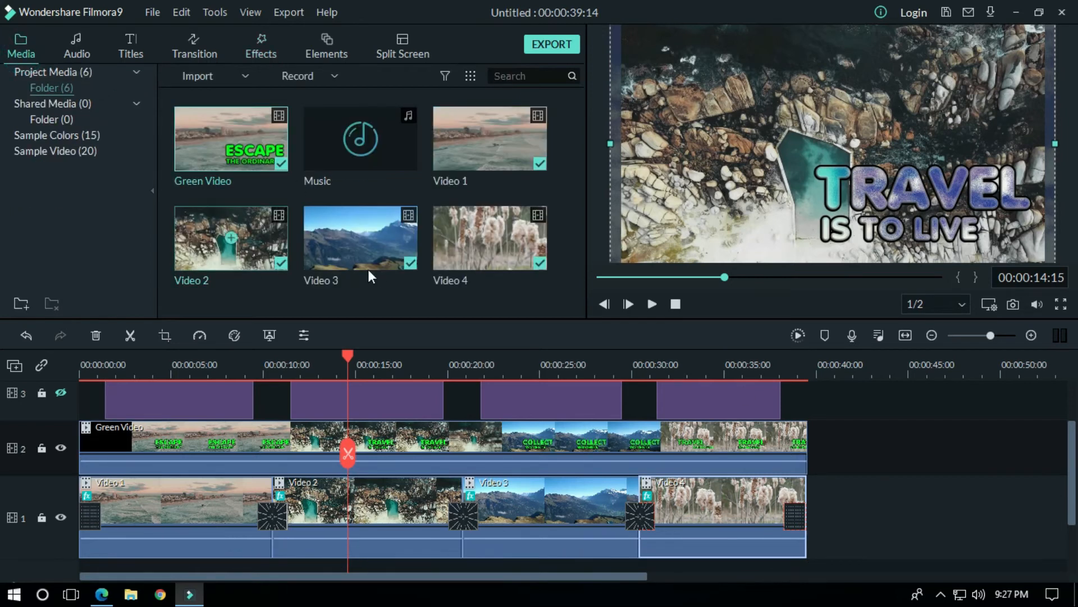
pyautogui.moveTo(409, 148); pyautogui.dragTo(72, 493)
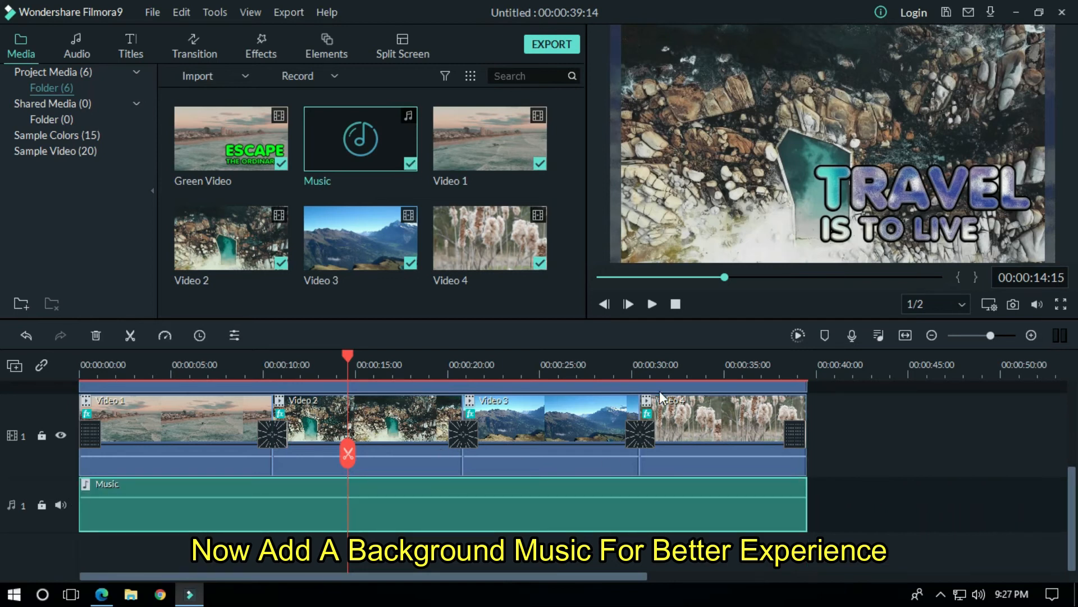
pyautogui.moveTo(1070, 491); pyautogui.dragTo(1070, 438)
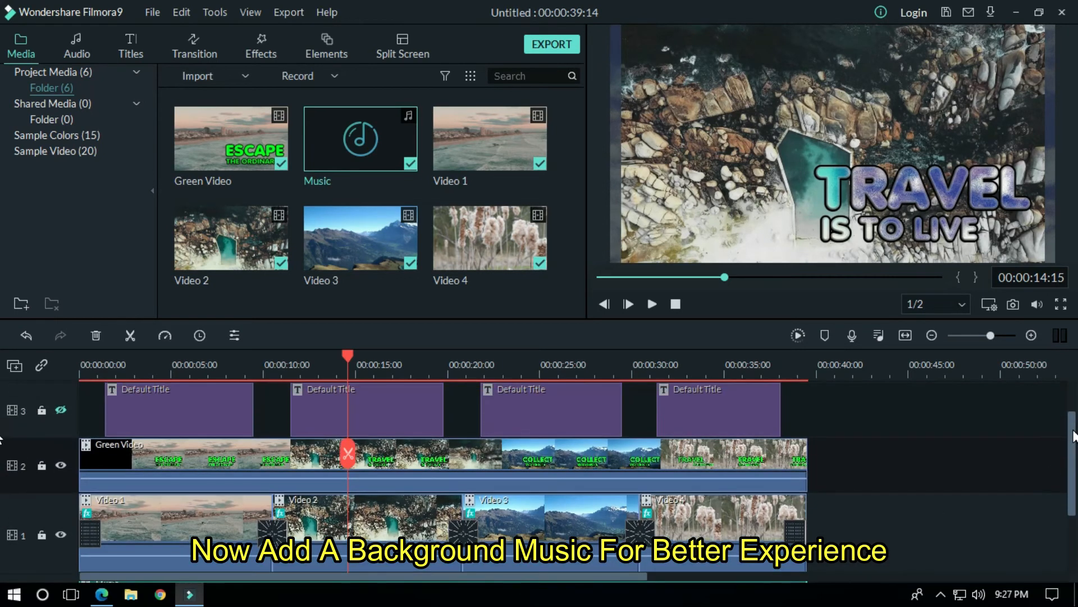
# - Render the timeline preview and play the video from the start, pausing at the title over Video 4
pyautogui.click(796, 335)
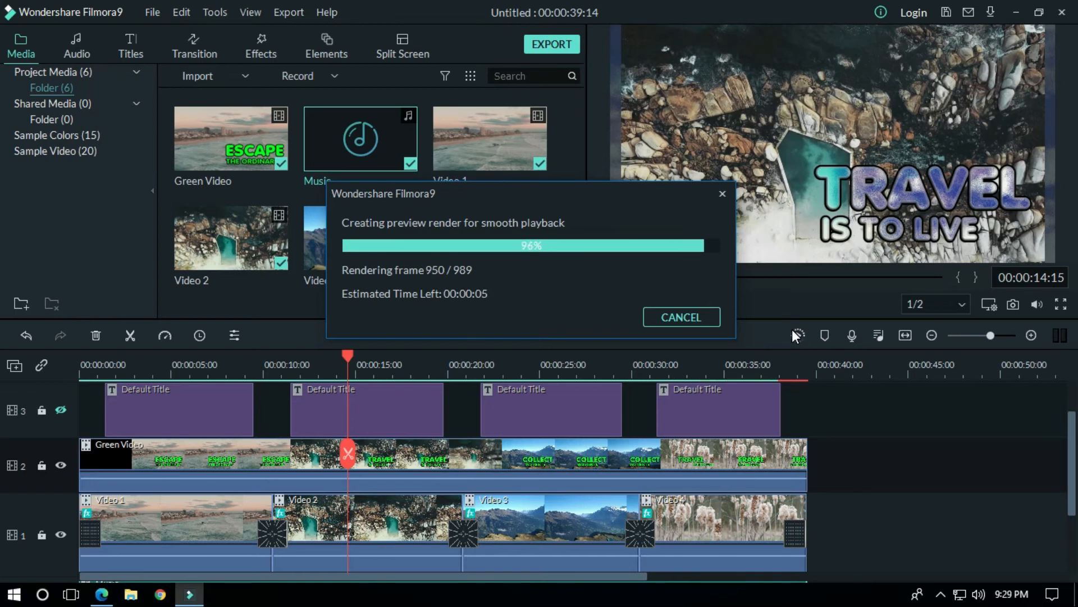
pyautogui.moveTo(609, 278); pyautogui.dragTo(575, 278)
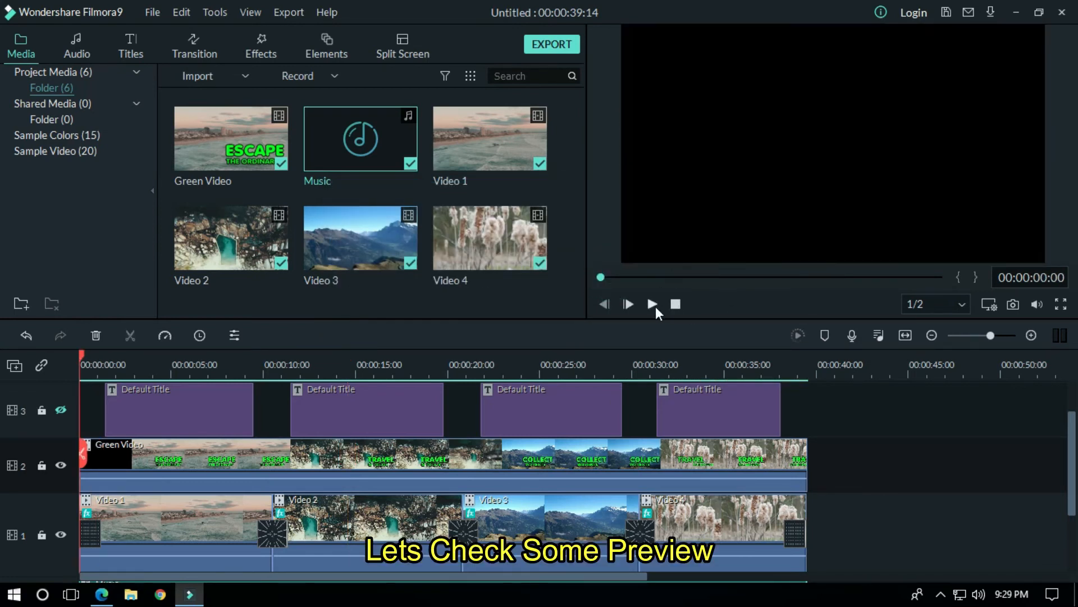
pyautogui.click(653, 305)
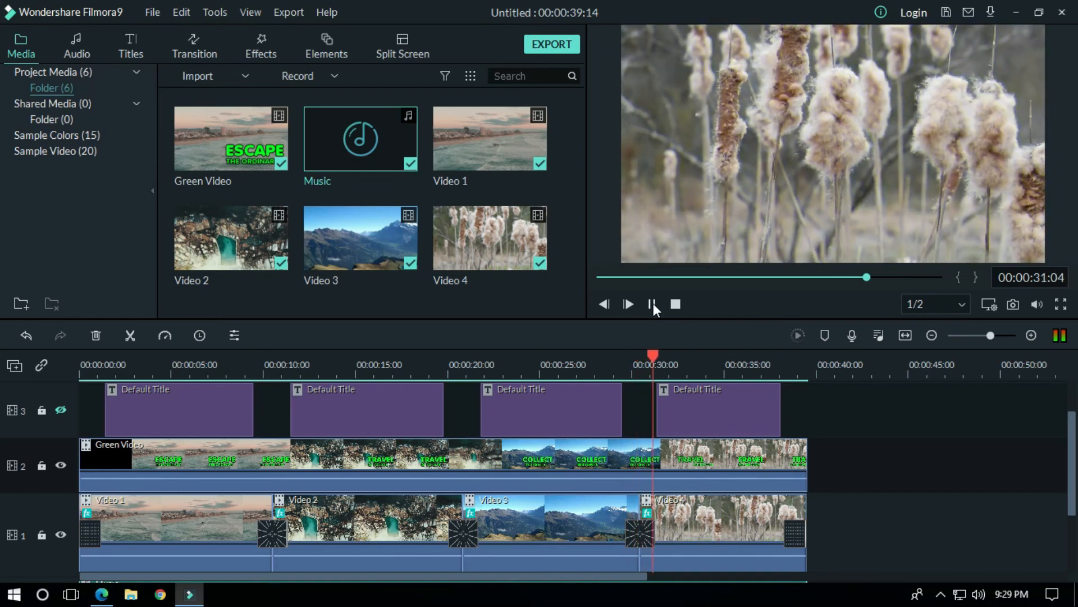
pyautogui.click(653, 303)
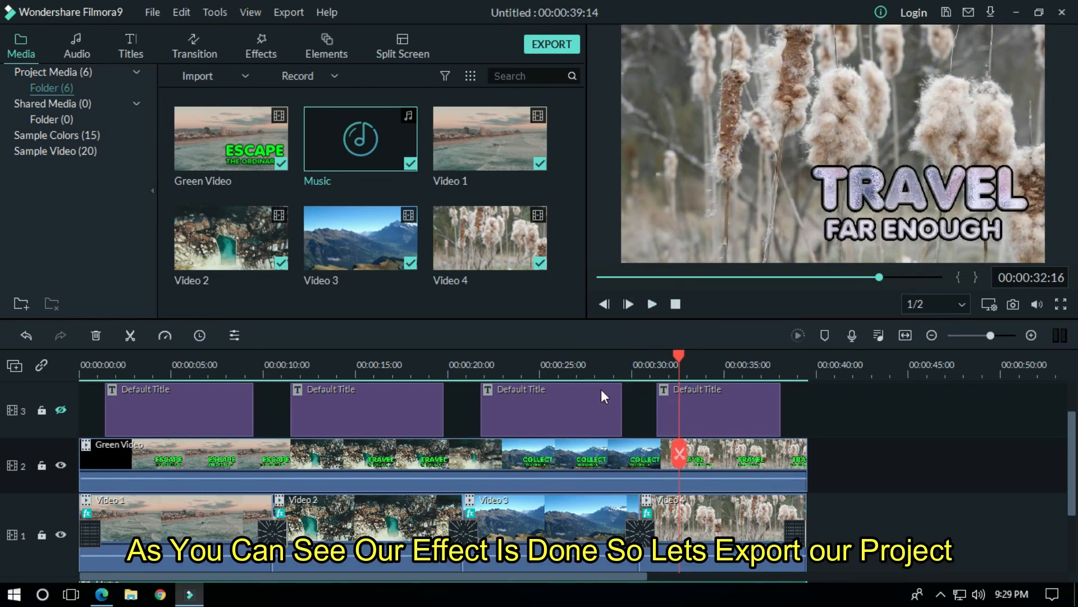
# - Open the export settings for saving the finished project as a local MP4 file
pyautogui.click(552, 44)
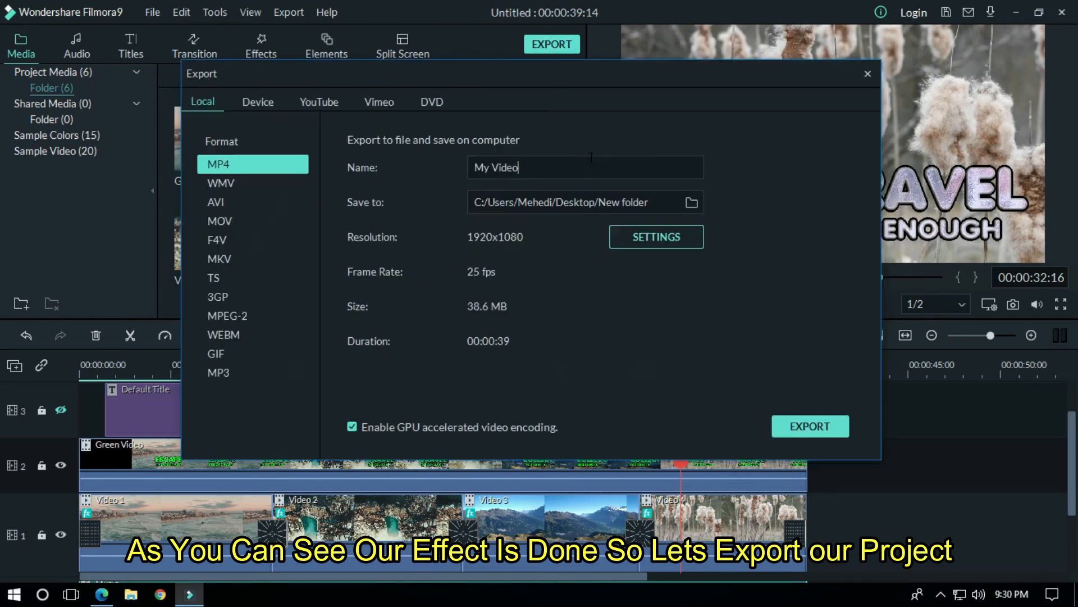